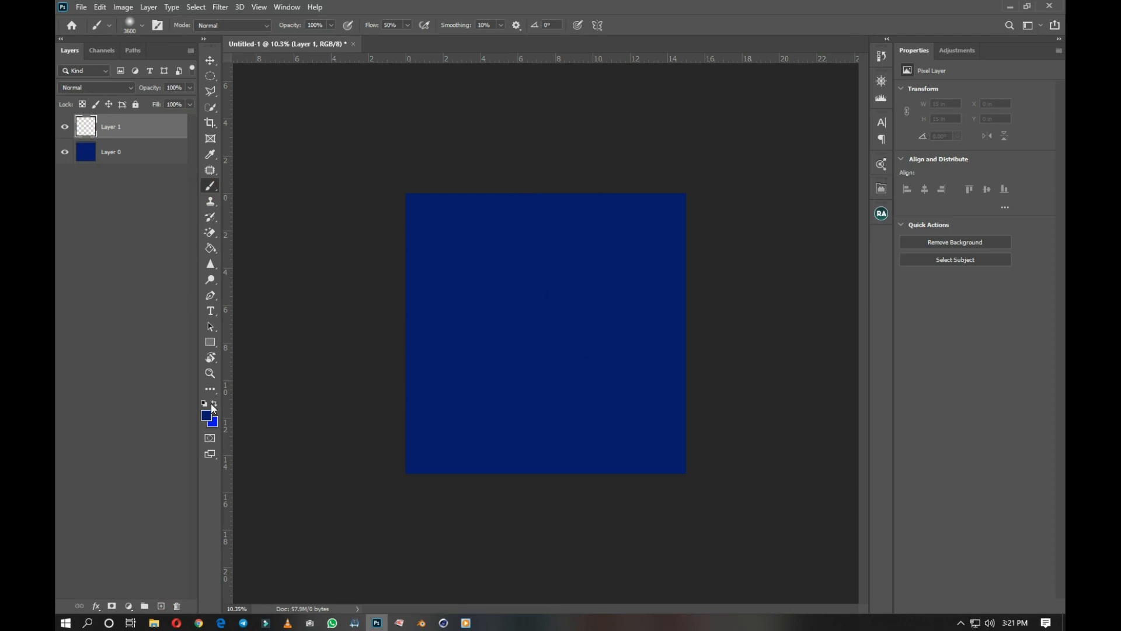
# - Enlarge the soft brush to 5000 px and paint a bright blue glow on Layer 1 at the canvas's top centre
pyautogui.press(']')
pyautogui.press(']')
pyautogui.press(']')
pyautogui.press(']')
pyautogui.press(']')
pyautogui.press(']')
pyautogui.press(']')
pyautogui.press(']')
pyautogui.press(']')
pyautogui.press(']')
pyautogui.press(']')
pyautogui.press(']')
pyautogui.press(']')
pyautogui.press(']')
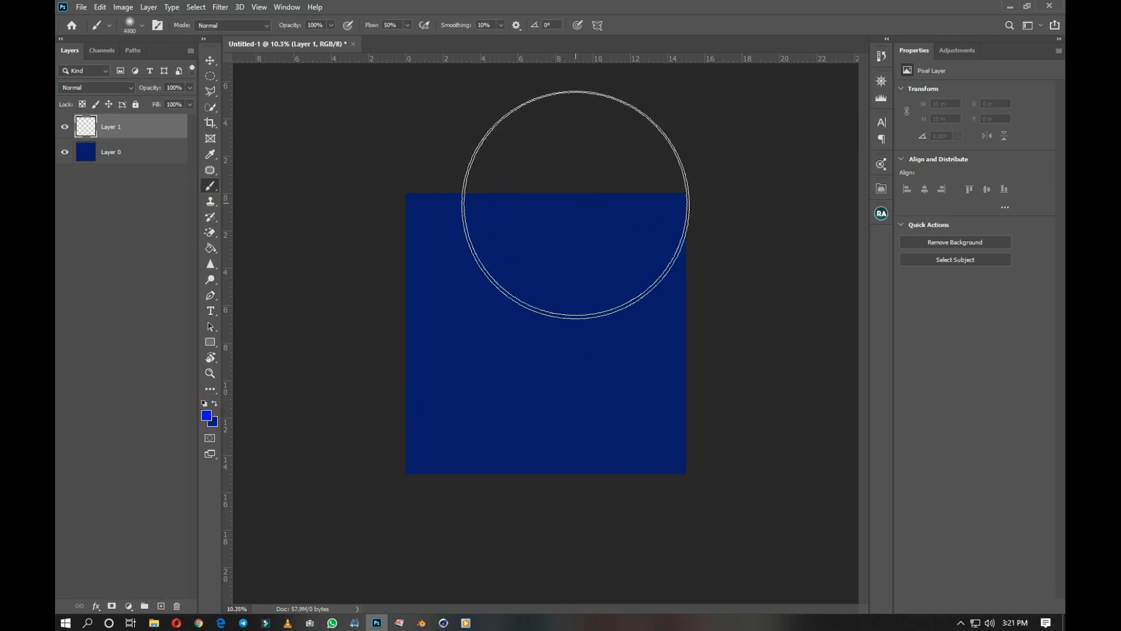
pyautogui.click(566, 194)
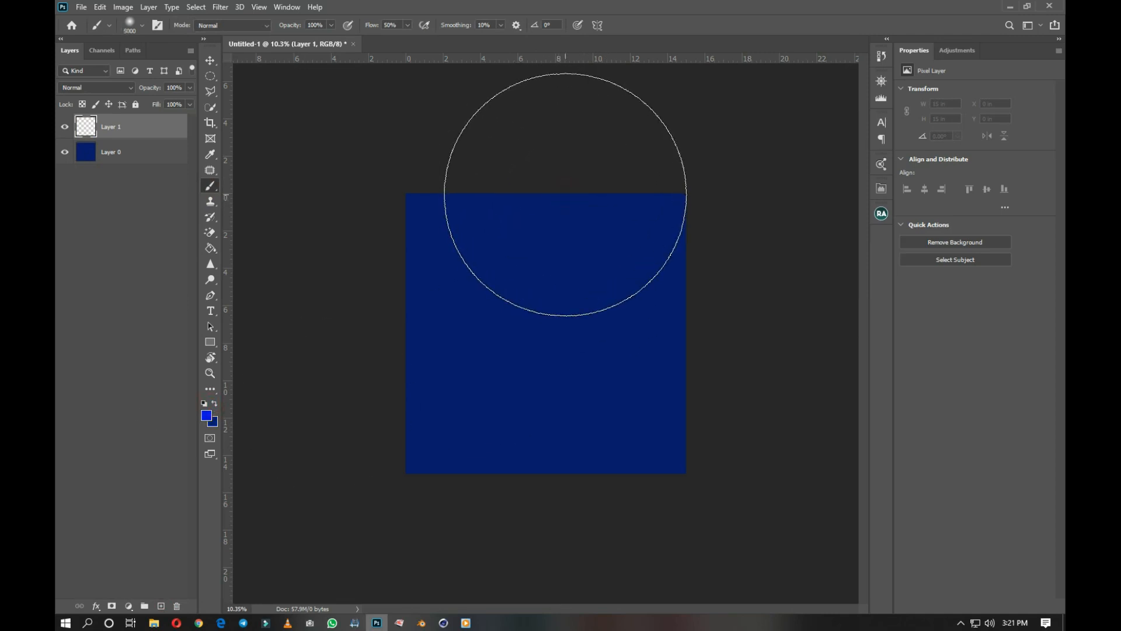
pyautogui.moveTo(565, 196); pyautogui.dragTo(555, 250)
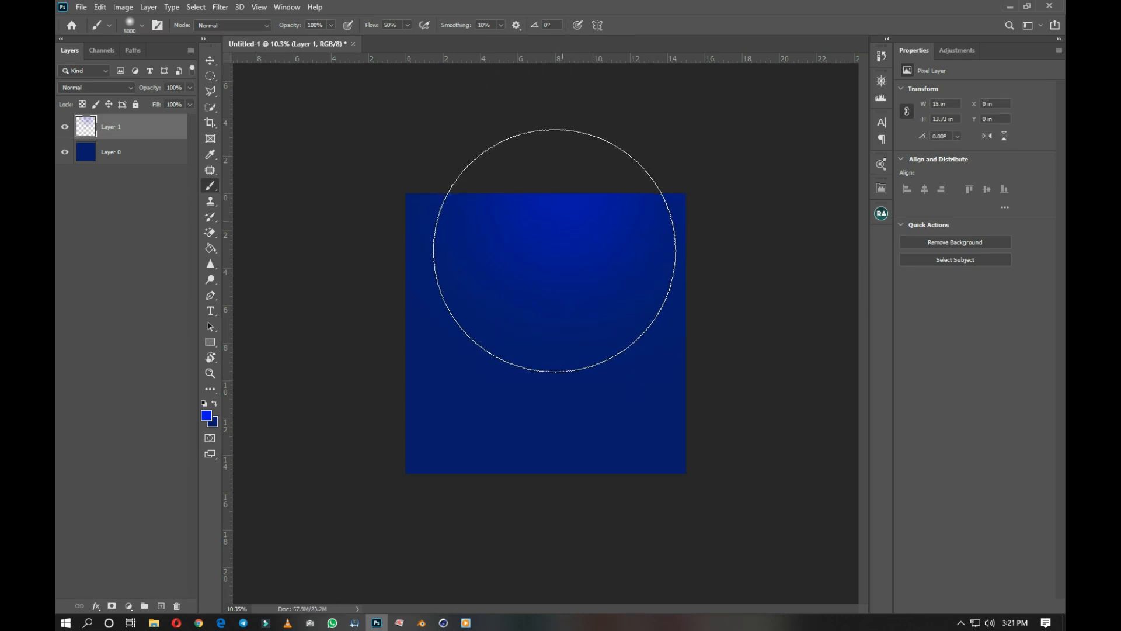
pyautogui.click(555, 249)
# - Merge Layer 1 and Layer 0 into a single background layer
pyautogui.press('v')
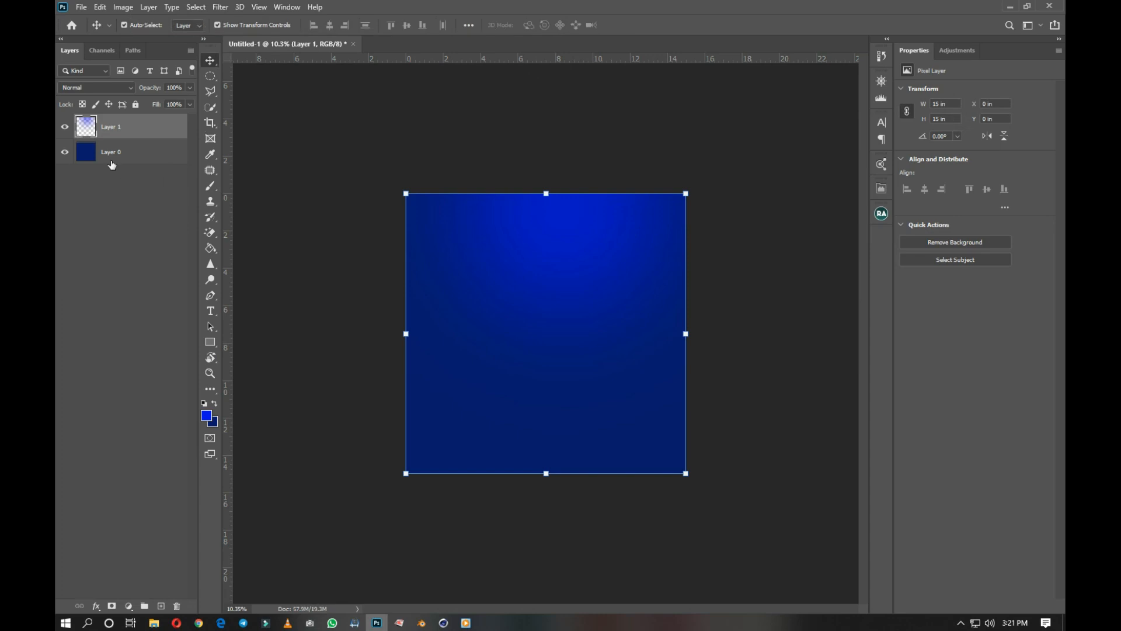
pyautogui.keyDown('shift'); pyautogui.click(110, 153); pyautogui.keyUp('shift')
pyautogui.rightClick(110, 153)
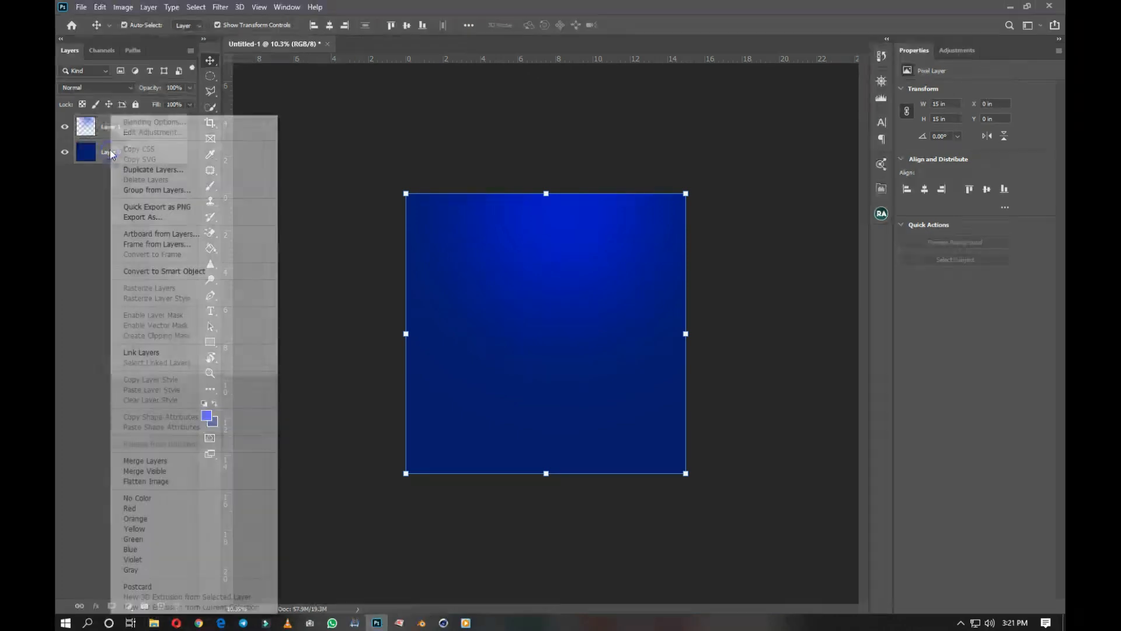
pyautogui.click(153, 462)
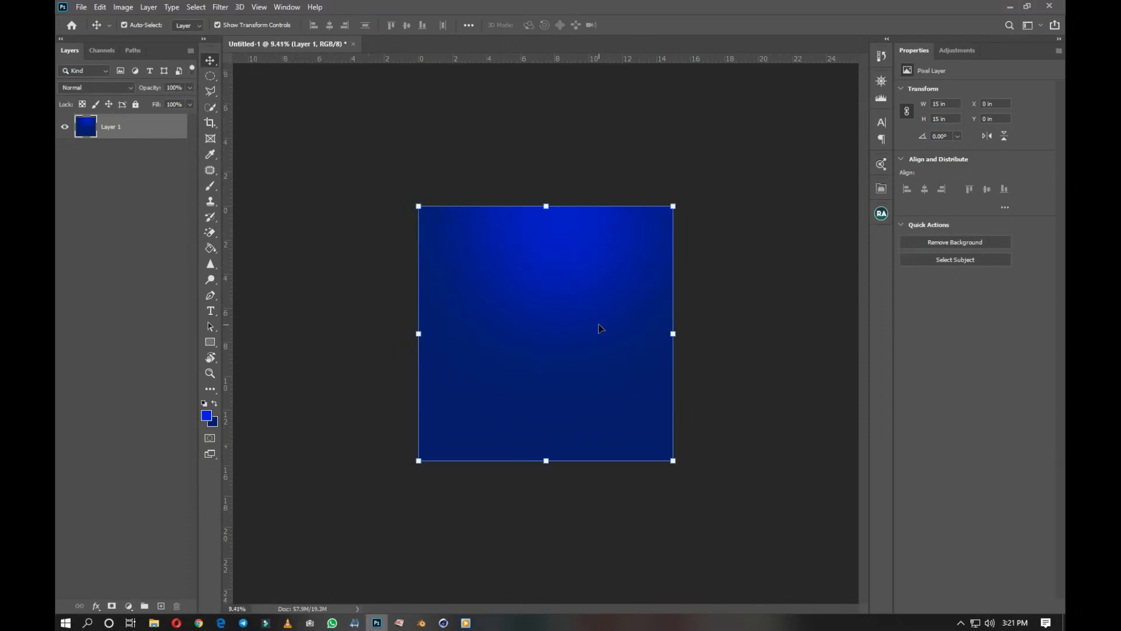
# - Apply the Add Noise filter with Uniform distribution to the merged background layer, raising the amount past 30%
pyautogui.click(221, 7)
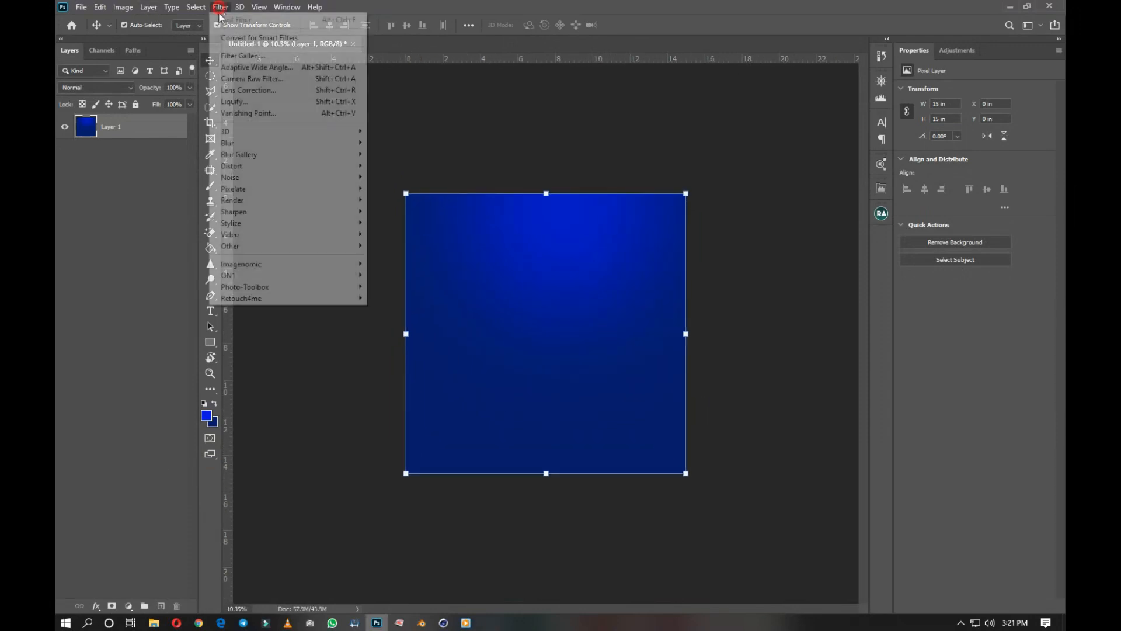
pyautogui.moveTo(233, 168)
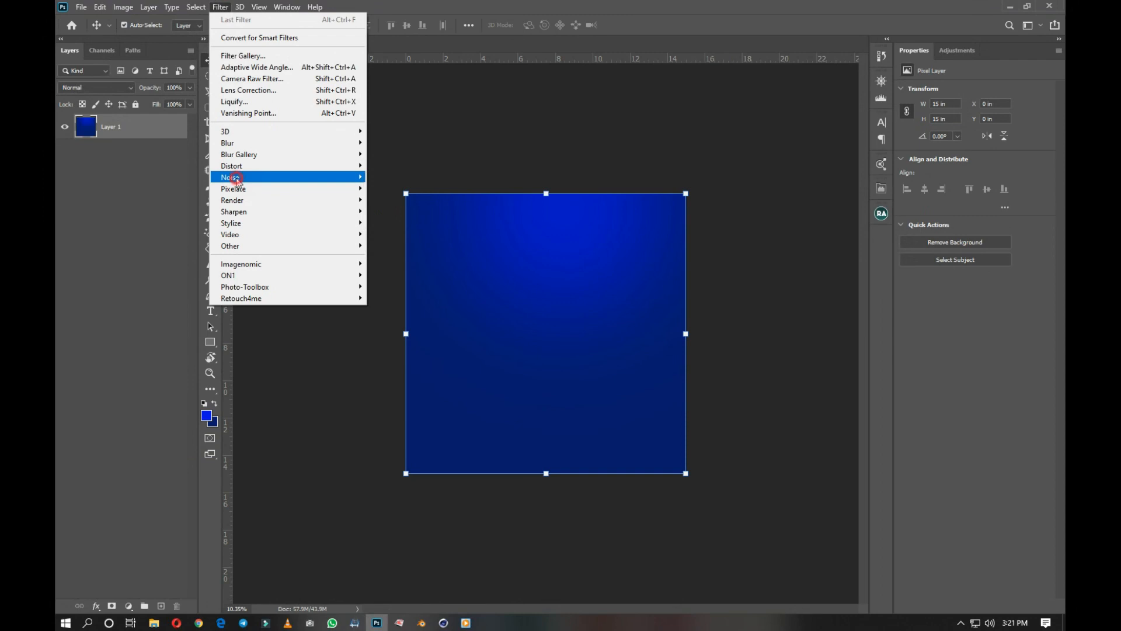
pyautogui.click(401, 177)
pyautogui.moveTo(563, 108); pyautogui.dragTo(719, 182)
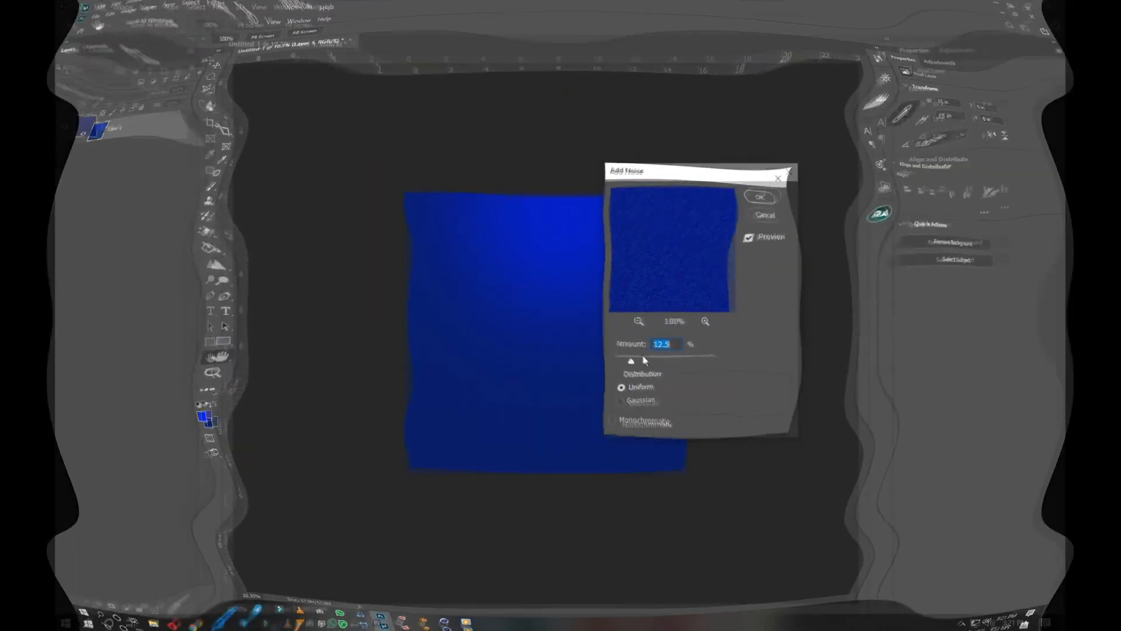
pyautogui.click(644, 403)
pyautogui.click(639, 358)
pyautogui.moveTo(646, 357); pyautogui.dragTo(650, 357)
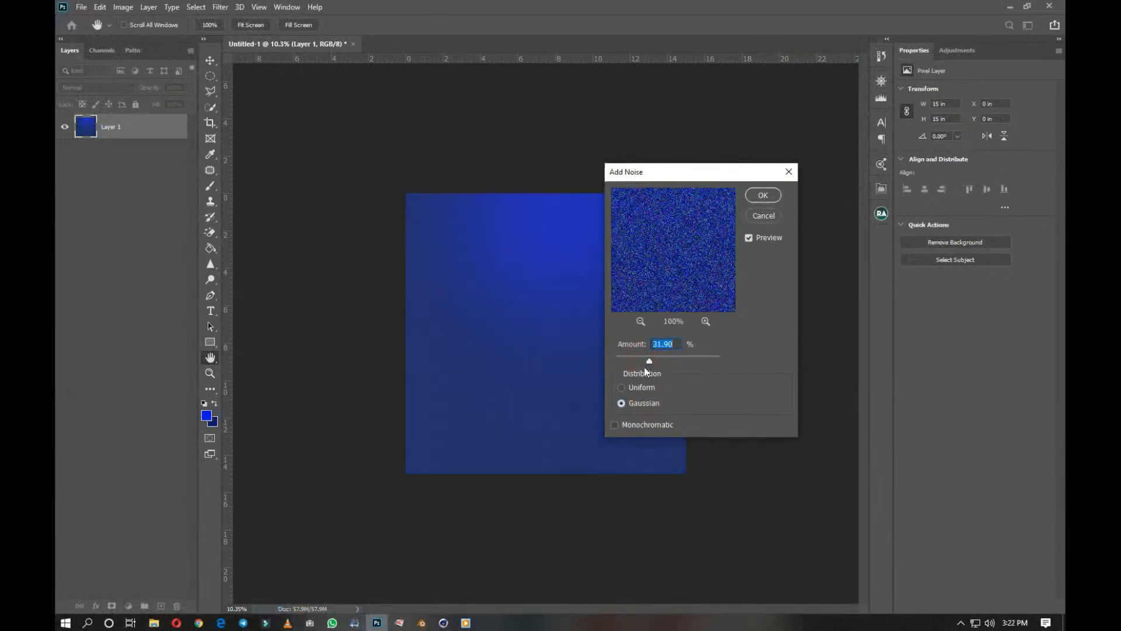
pyautogui.click(649, 359)
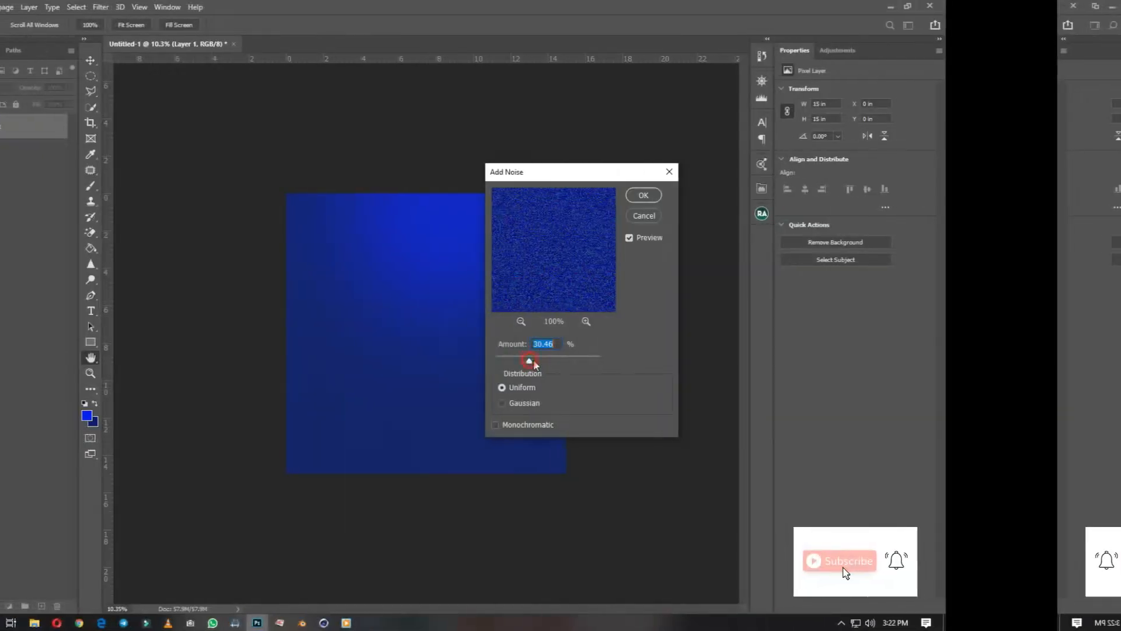
pyautogui.moveTo(534, 361); pyautogui.dragTo(539, 361)
pyautogui.moveTo(660, 363); pyautogui.dragTo(666, 363)
pyautogui.click(763, 195)
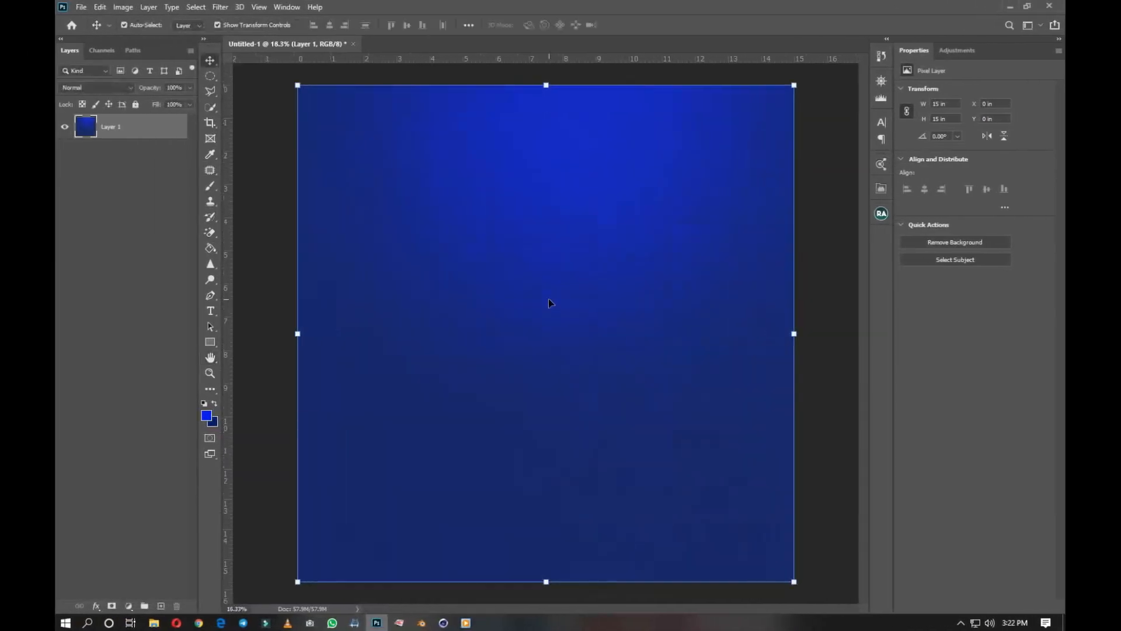
# - Duplicate the noisy background layer and set the copy's blend mode to Multiply
pyautogui.scroll(1, 549, 302)
pyautogui.press('ctrl')
pyautogui.hotkey('ctrl', 'j')
pyautogui.click(113, 88)
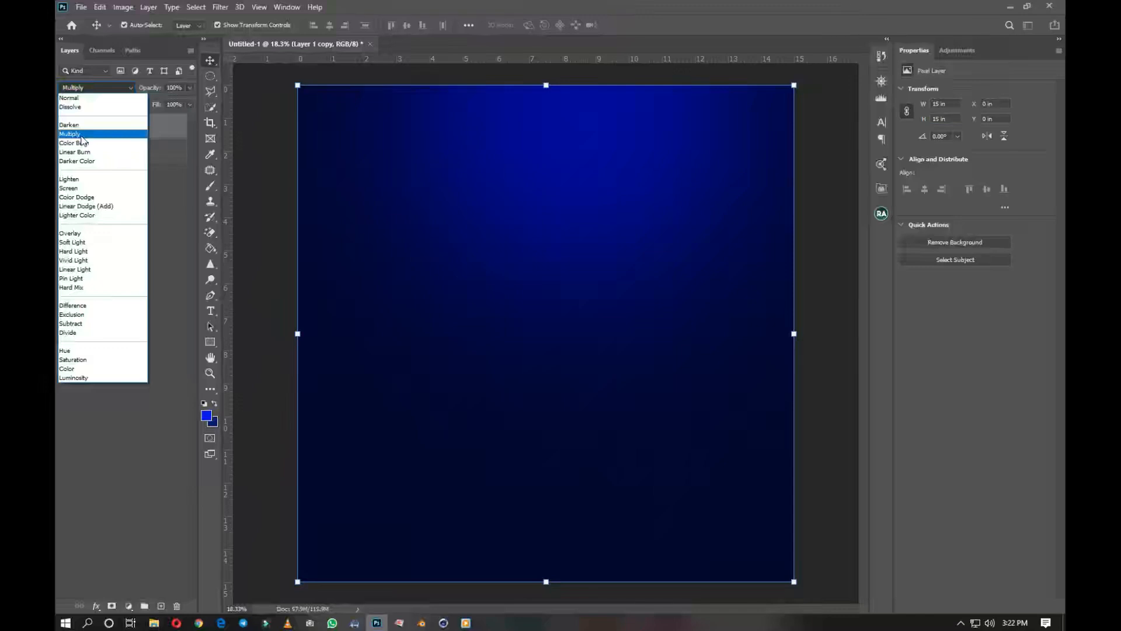
pyautogui.click(81, 134)
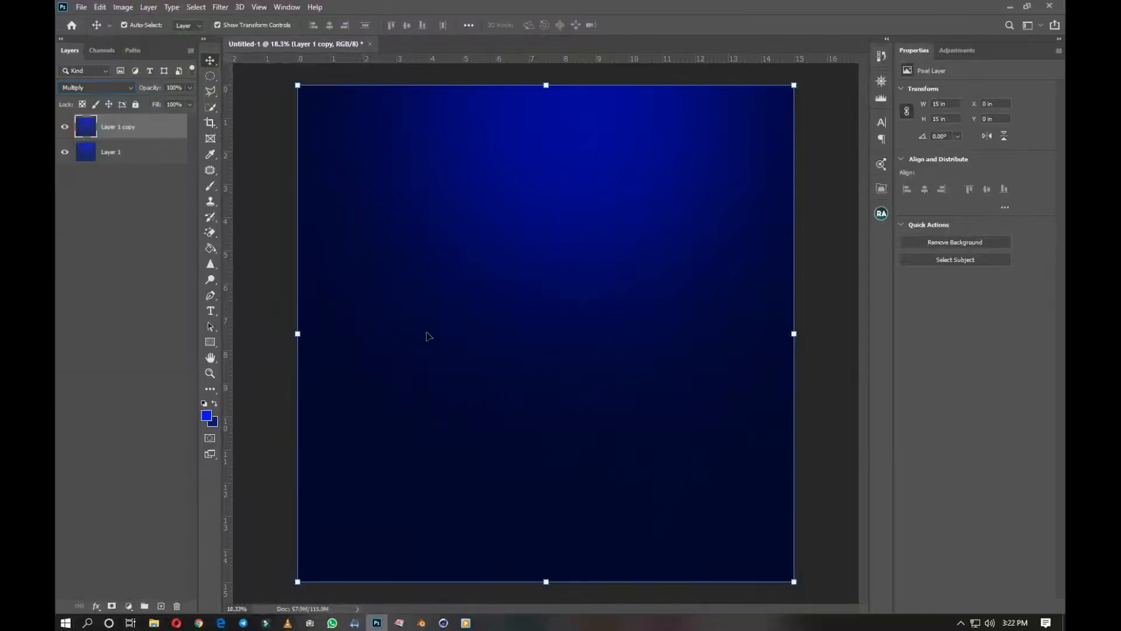
# - Add a new layer above the copy and fill it with black using the Paint Bucket tool
pyautogui.click(163, 606)
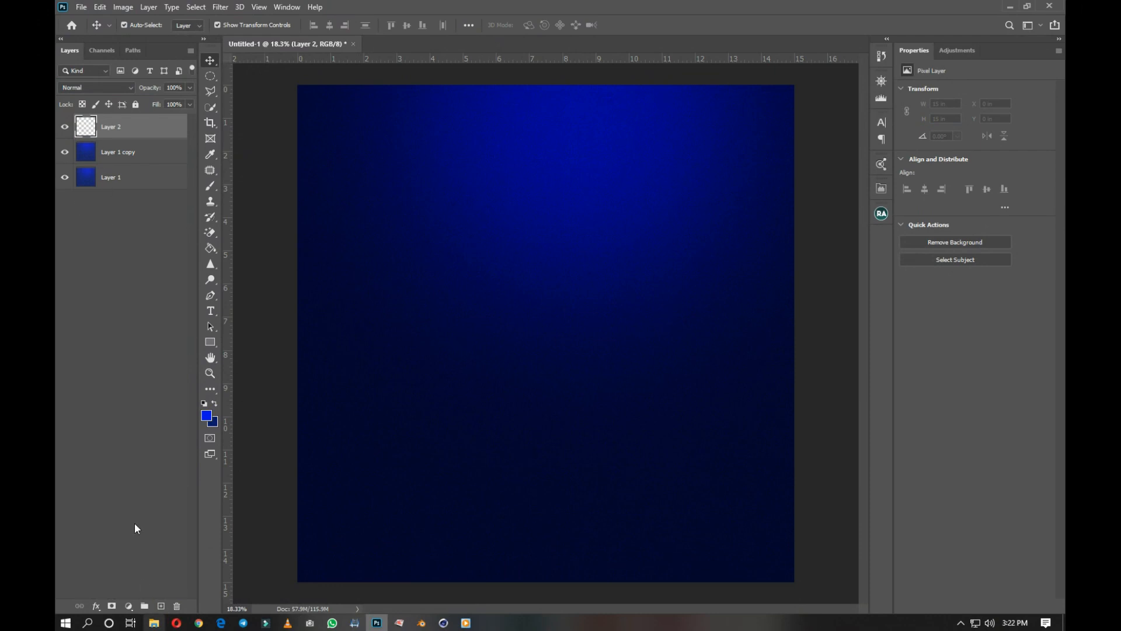
pyautogui.click(211, 416)
pyautogui.moveTo(591, 538); pyautogui.dragTo(619, 557)
pyautogui.click(751, 400)
pyautogui.rightClick(214, 250)
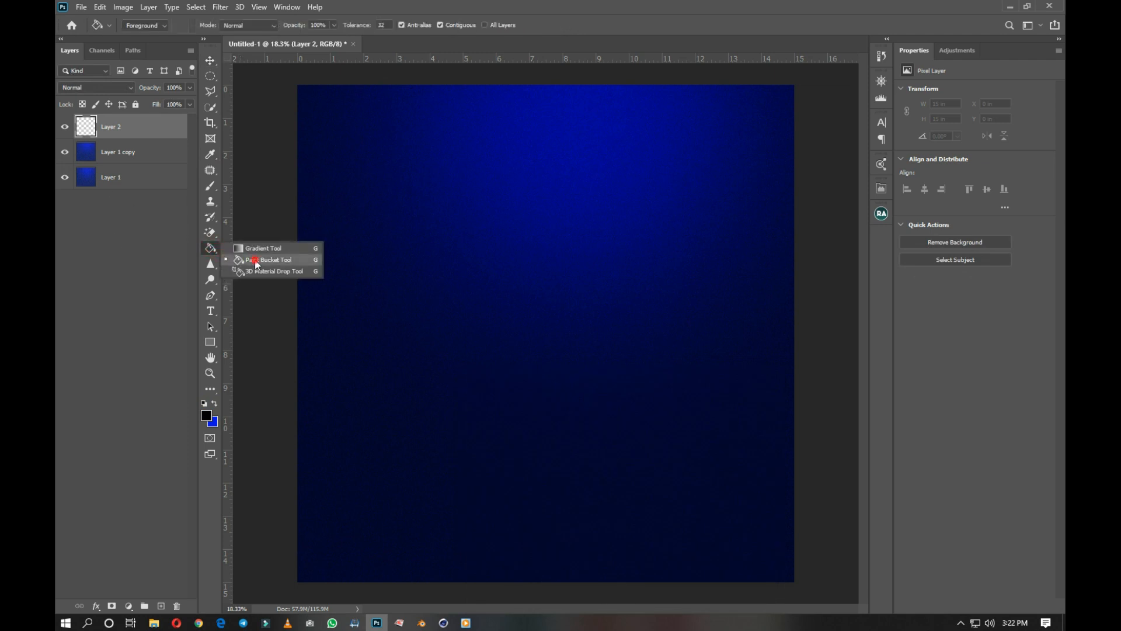
pyautogui.click(255, 261)
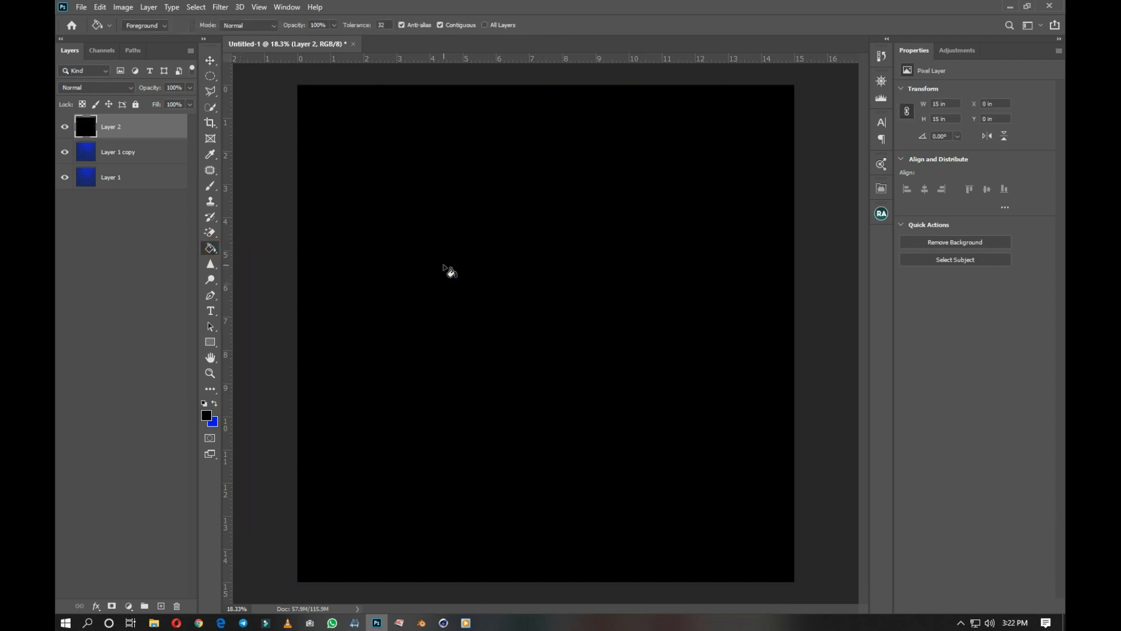
pyautogui.scroll(-2, 448, 270)
pyautogui.click(79, 87)
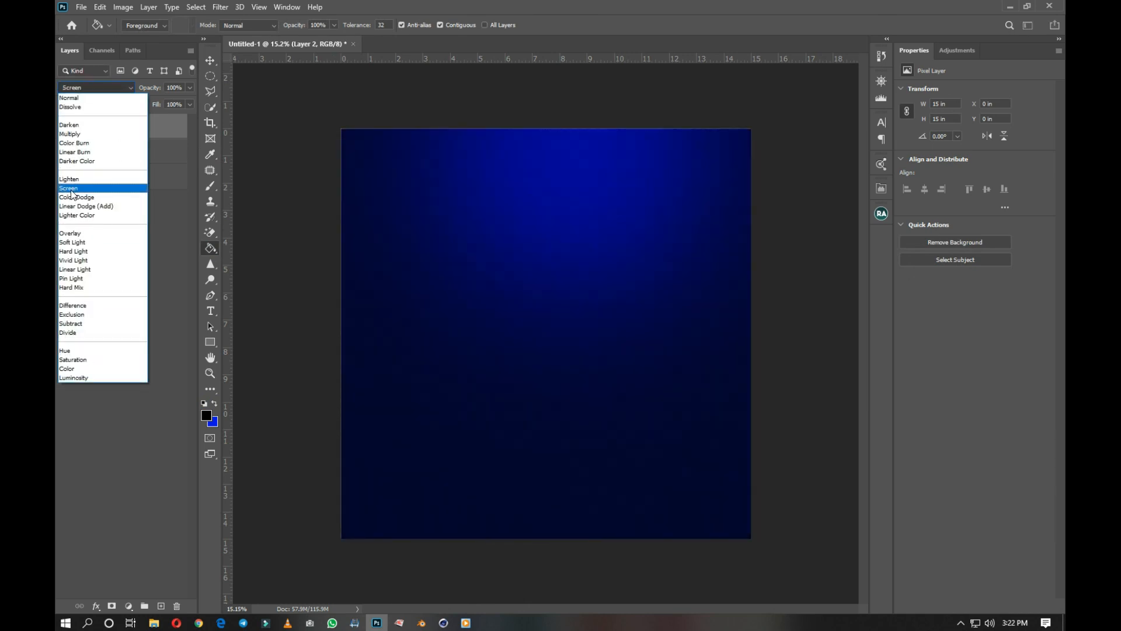
pyautogui.click(407, 66)
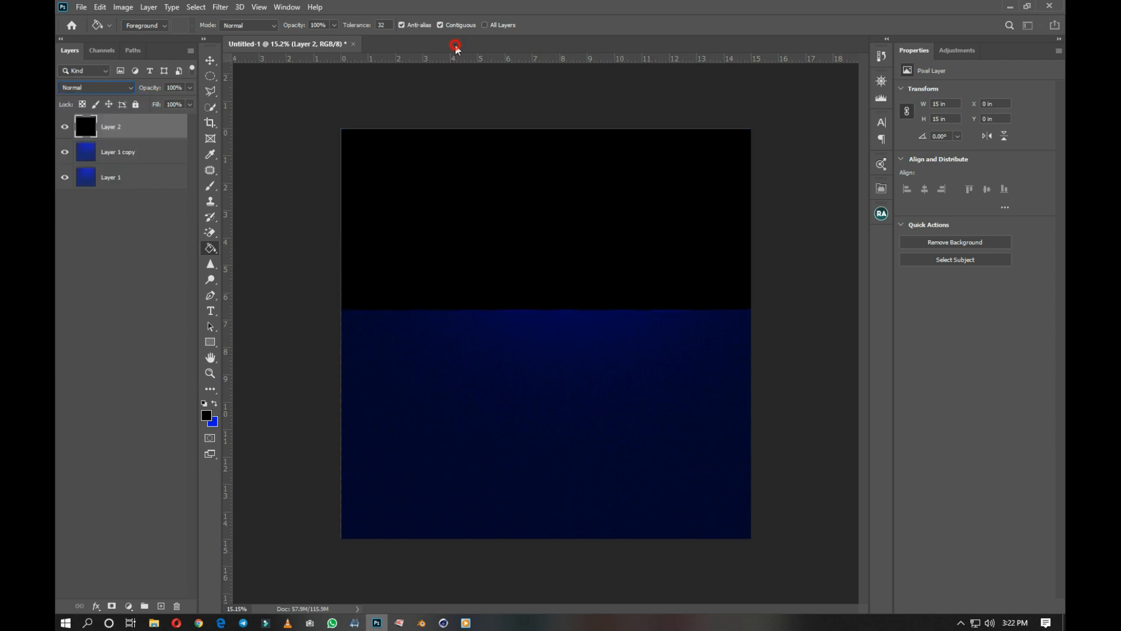
# - Reapply the last Add Noise filter to the black layer and set its blend mode to Color Dodge
pyautogui.click(224, 7)
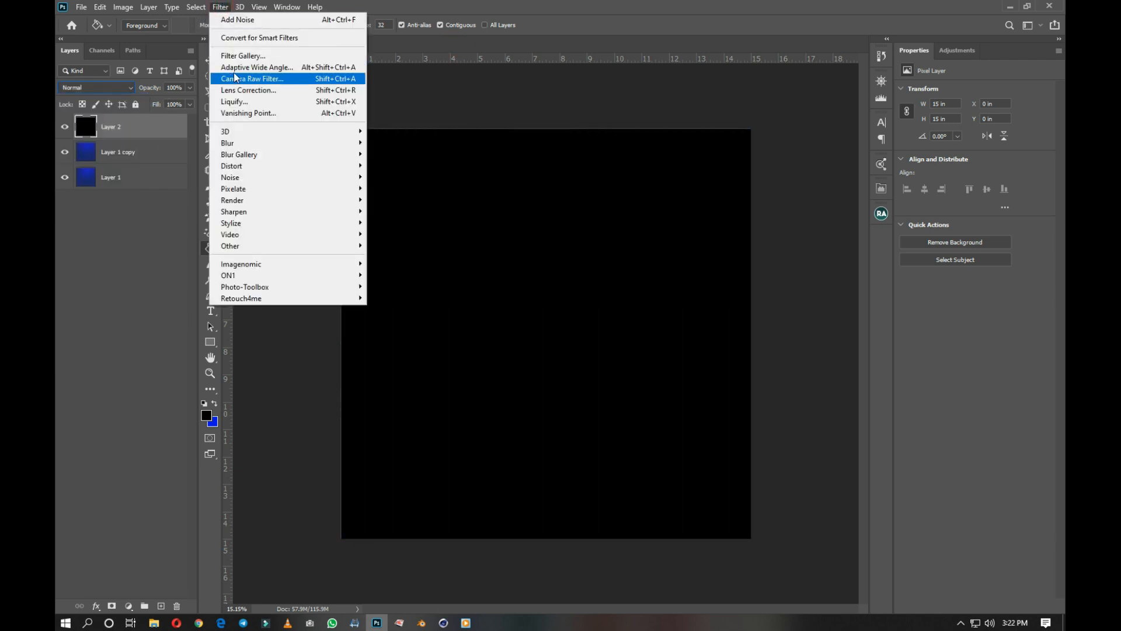
pyautogui.click(239, 18)
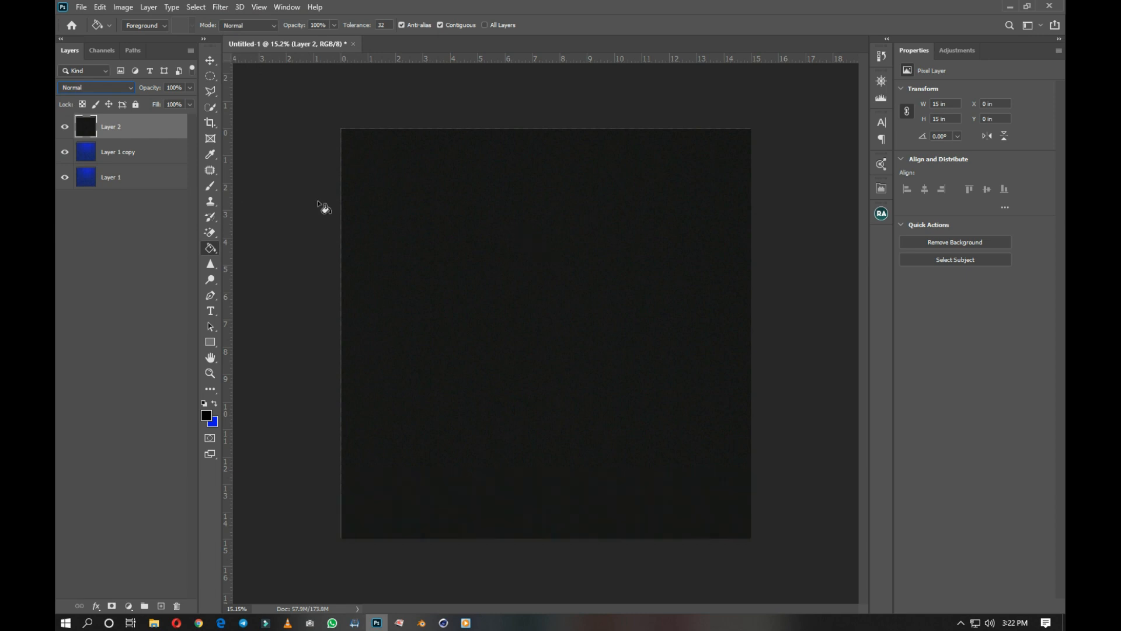
pyautogui.click(106, 88)
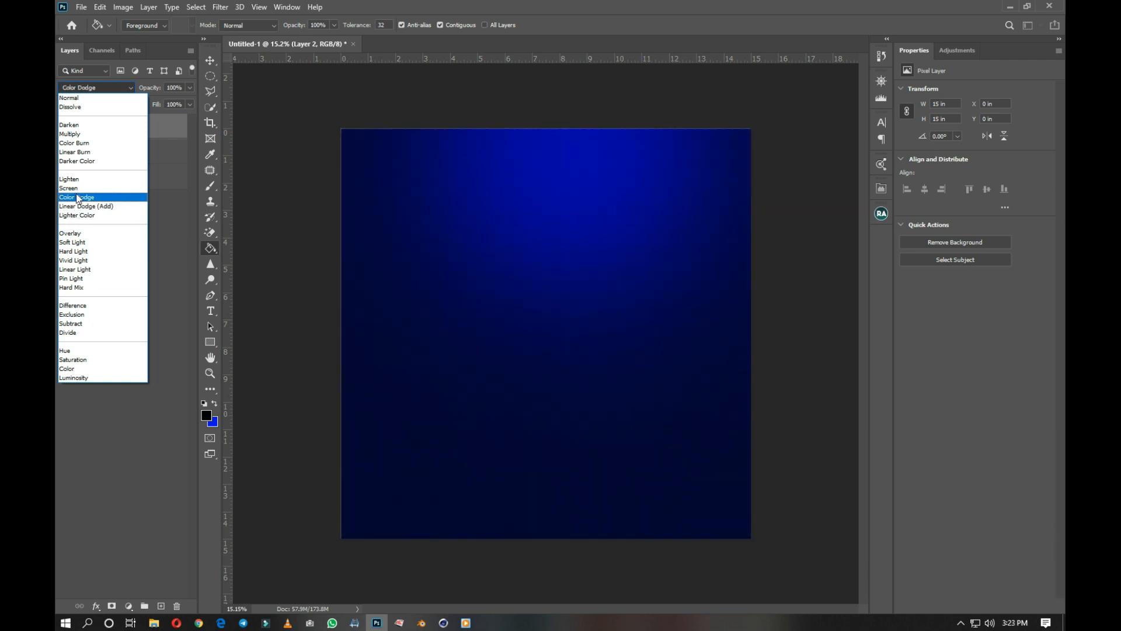
pyautogui.click(77, 198)
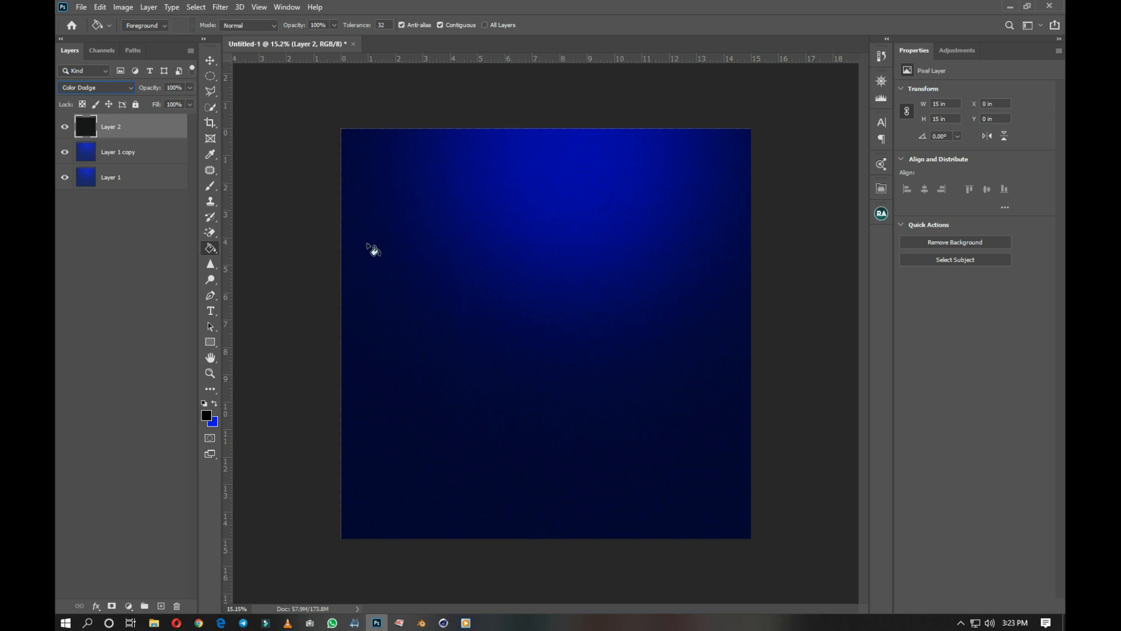
# - Draw a circle about 2180 px across with the Ellipse tool and move it over the canvas's top-right corner
pyautogui.click(210, 60)
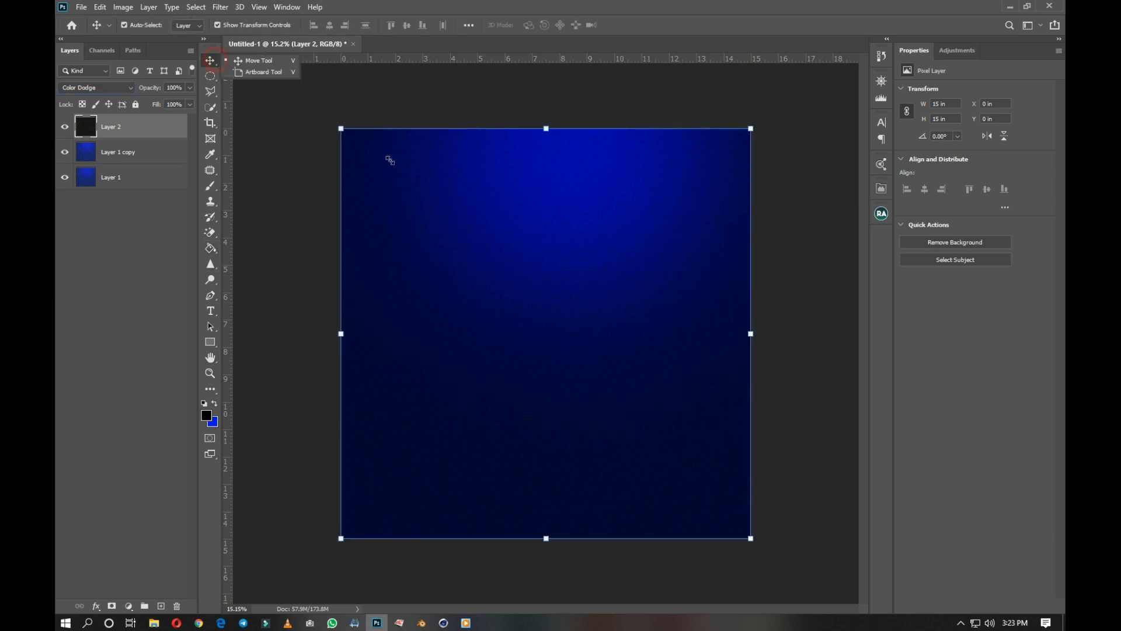
pyautogui.scroll(-2, 520, 257)
pyautogui.click(771, 272)
pyautogui.scroll(2, 545, 275)
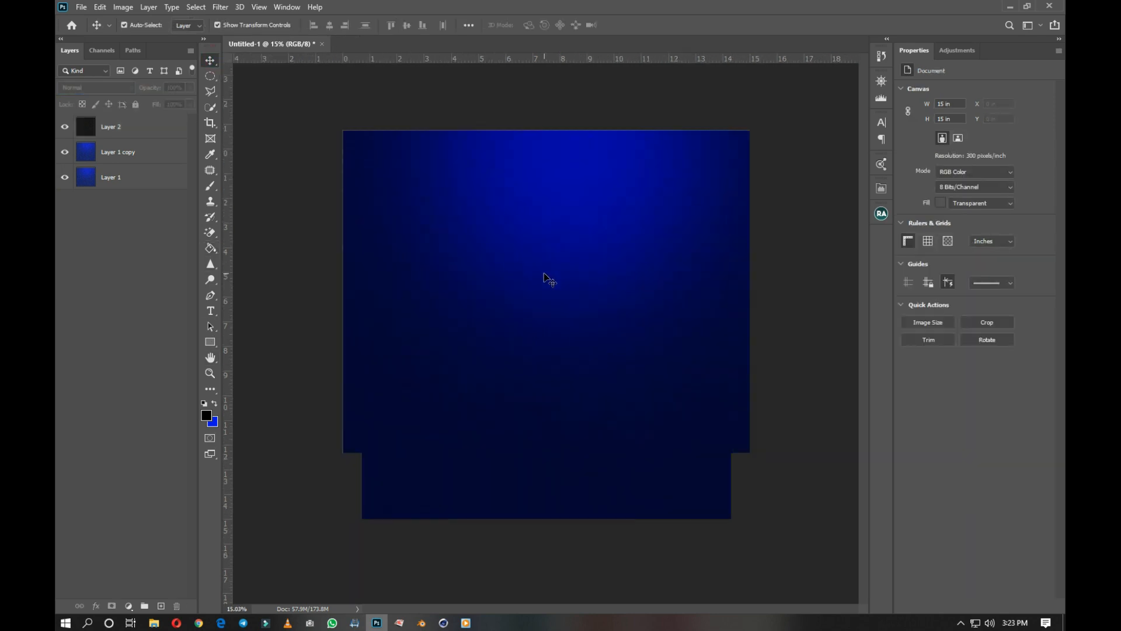
pyautogui.click(211, 341)
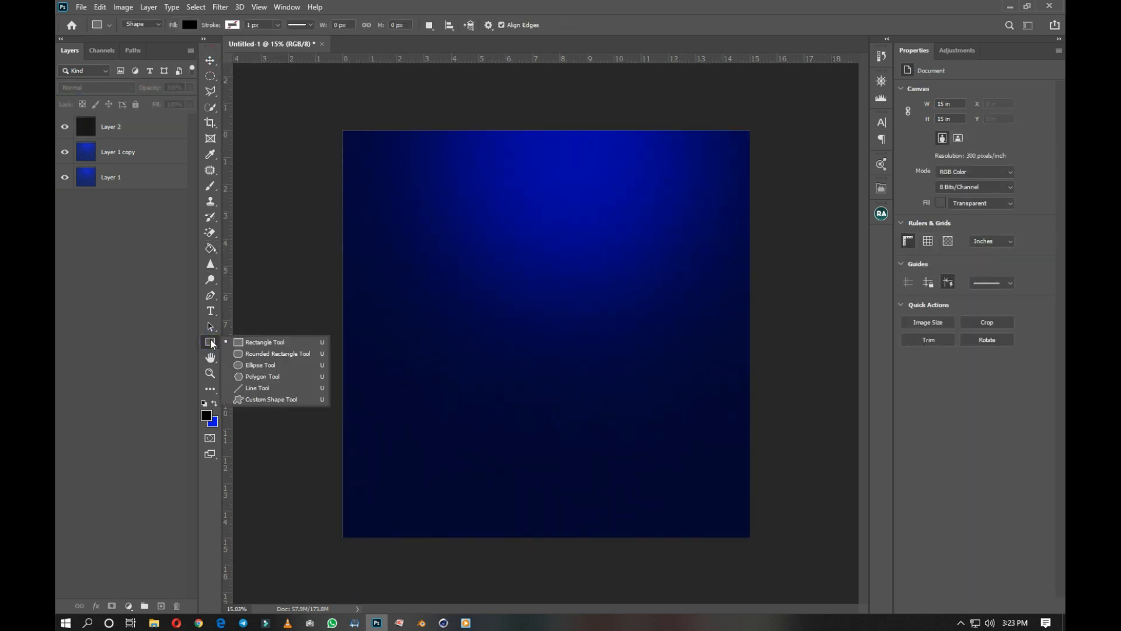
pyautogui.click(255, 367)
pyautogui.moveTo(452, 225); pyautogui.dragTo(643, 446)
pyautogui.press('v')
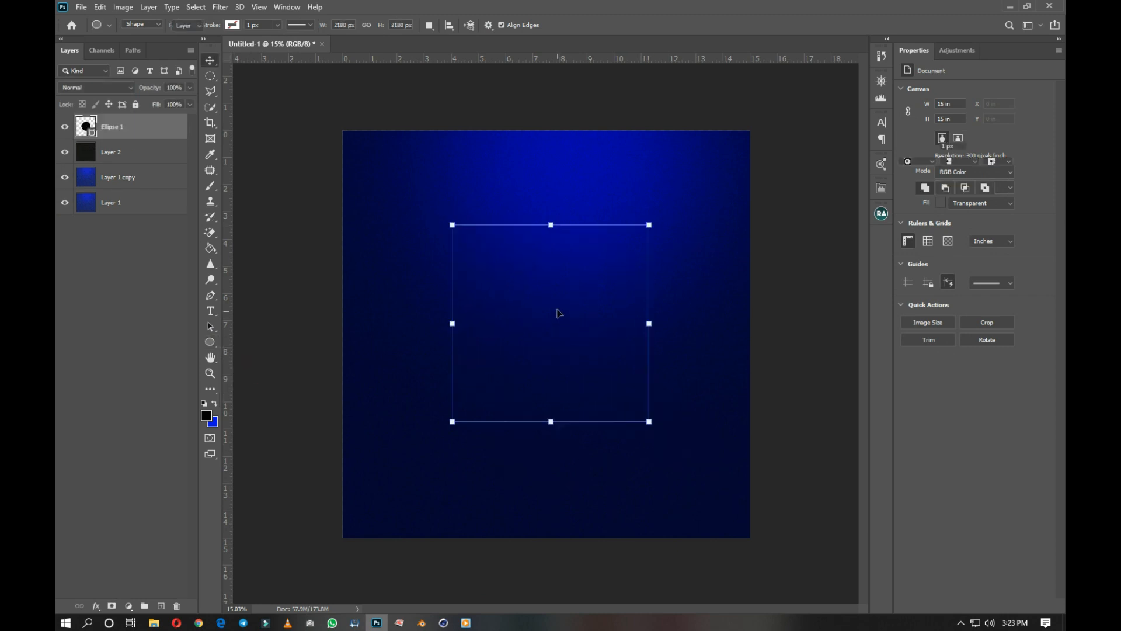
pyautogui.moveTo(575, 316); pyautogui.dragTo(745, 139)
# - Remove the circle's fill and give it a light grey stroke 10 px wide
pyautogui.click(650, 25)
pyautogui.click(906, 146)
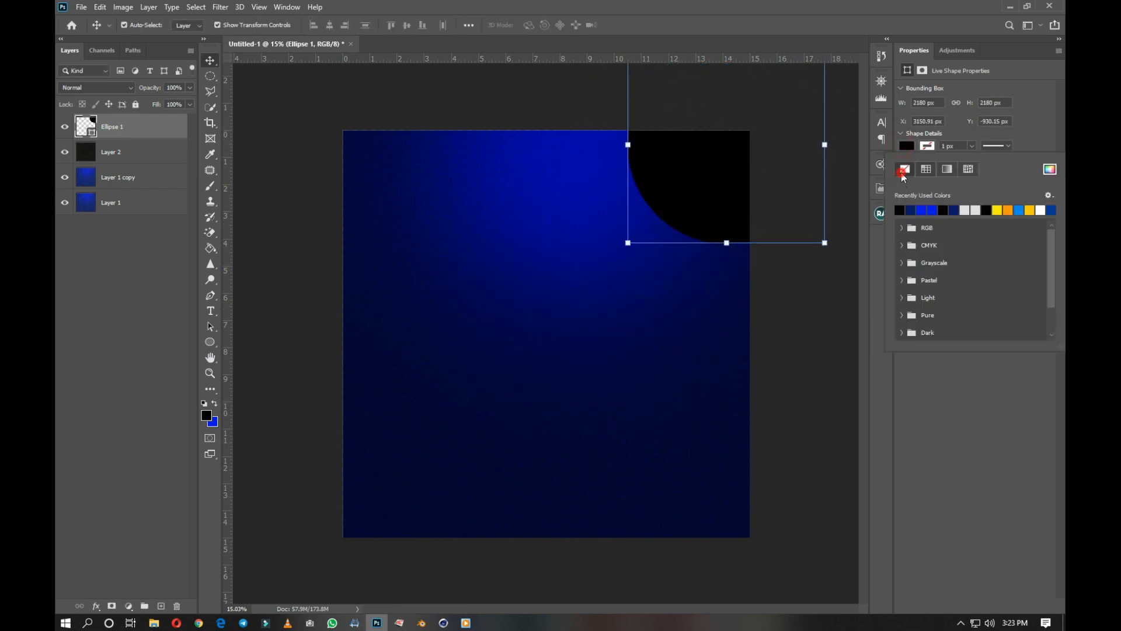
pyautogui.click(906, 169)
pyautogui.click(965, 209)
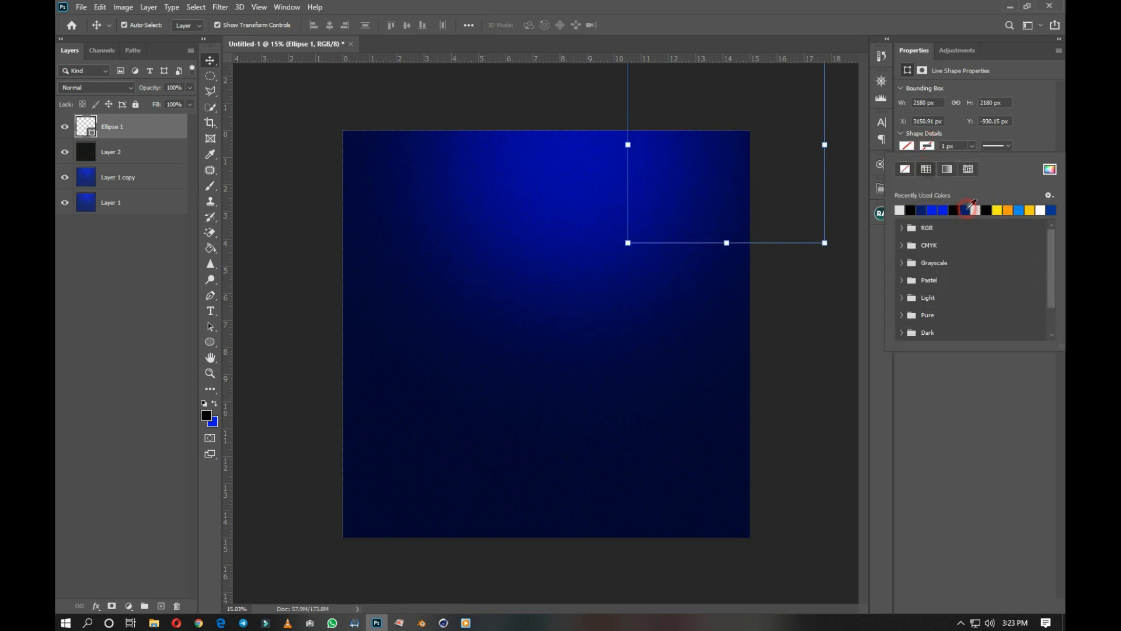
pyautogui.click(949, 146)
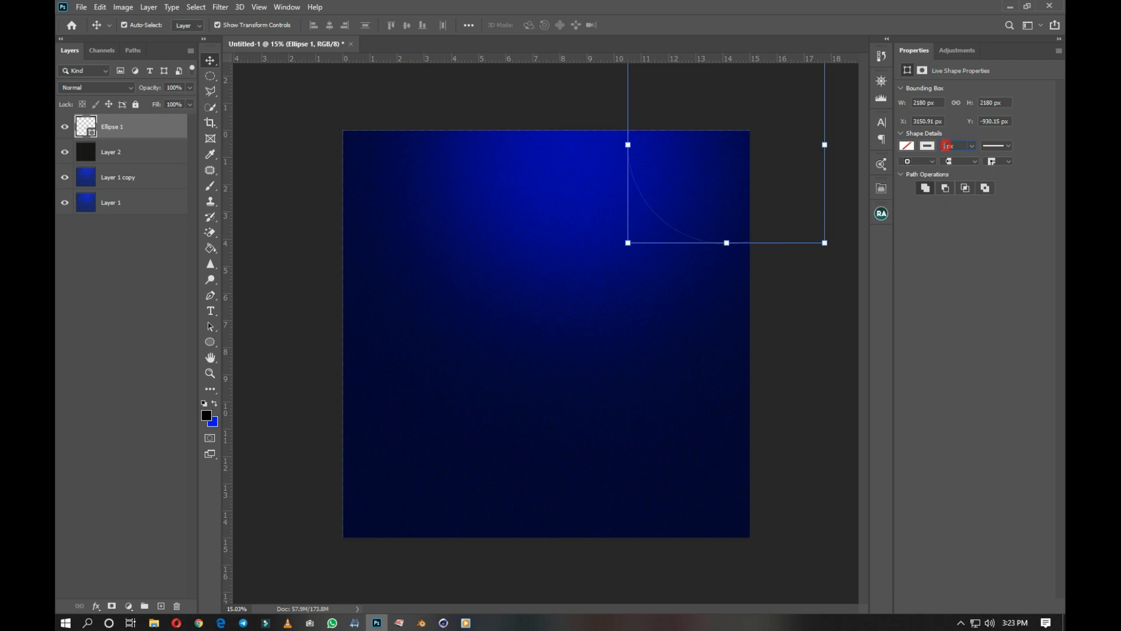
pyautogui.write('10')
pyautogui.press('Return')
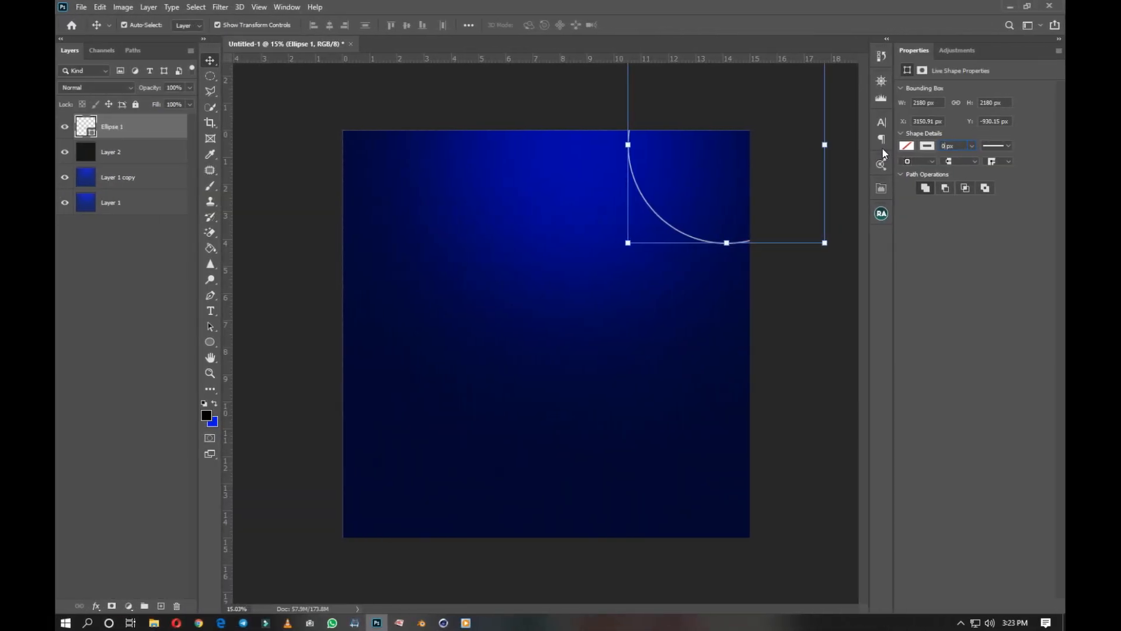
# - Duplicate the circle outline and place the copy over the canvas's bottom-left corner
pyautogui.click(788, 332)
pyautogui.hotkey('ctrl', '-')
pyautogui.hotkey('ctrl', '-')
pyautogui.scroll(1, 583, 250)
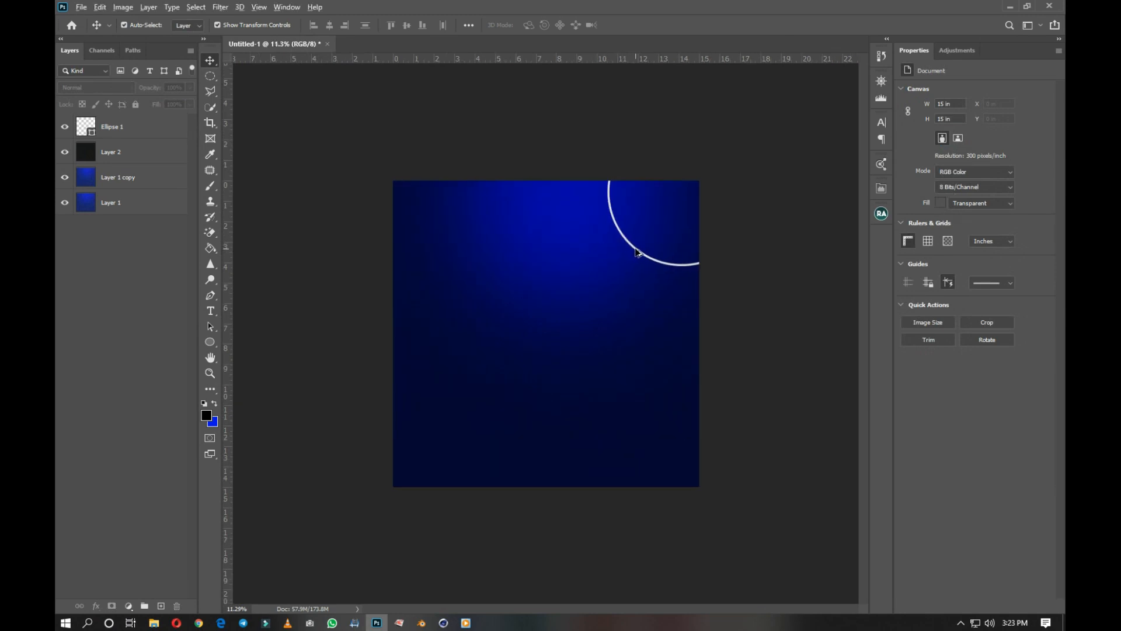
pyautogui.moveTo(558, 362); pyautogui.dragTo(345, 534)
pyautogui.click(751, 380)
pyautogui.scroll(1, 536, 325)
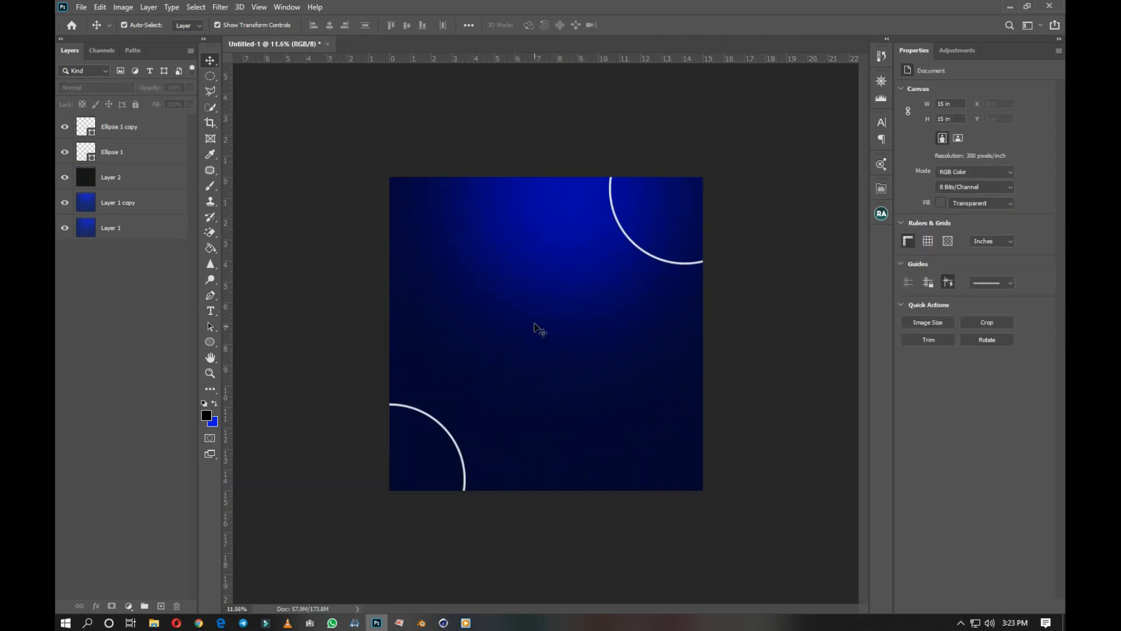
# - Add the text "Grainy" in the Photograph Signature font at 219.68 pt on the upper part of the canvas
pyautogui.press('t')
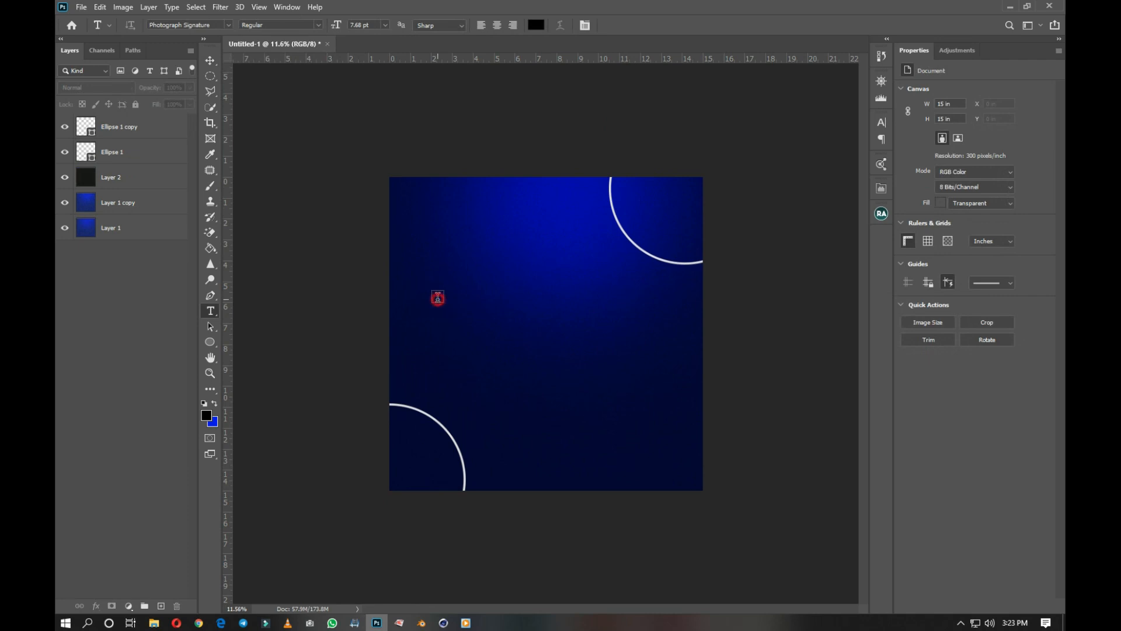
pyautogui.click(437, 296)
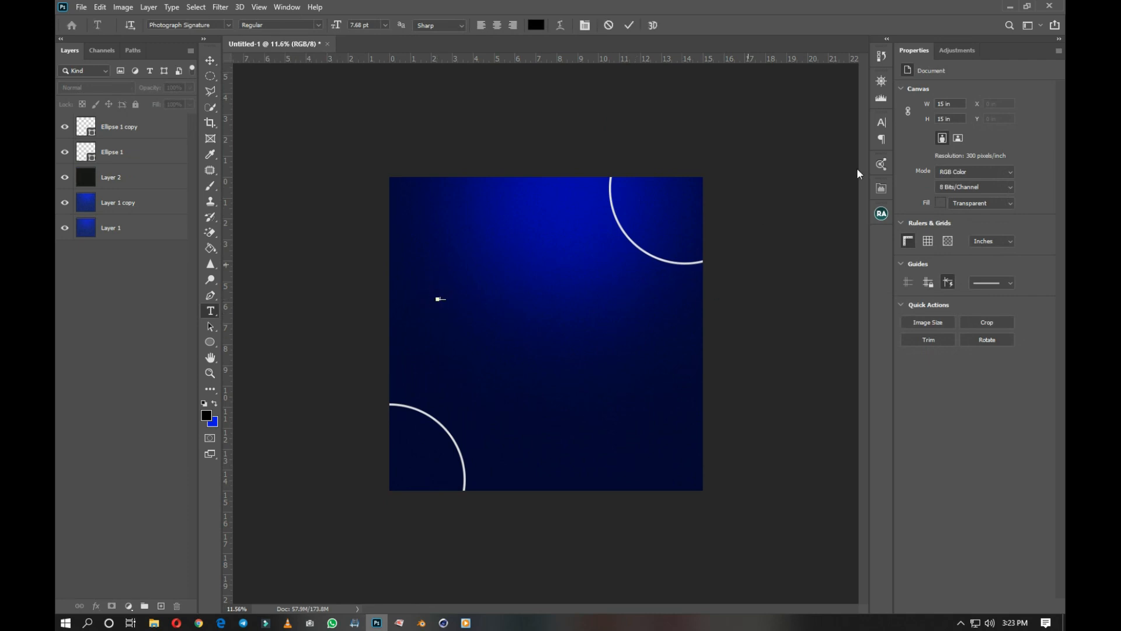
pyautogui.click(882, 124)
pyautogui.moveTo(745, 156); pyautogui.dragTo(872, 151)
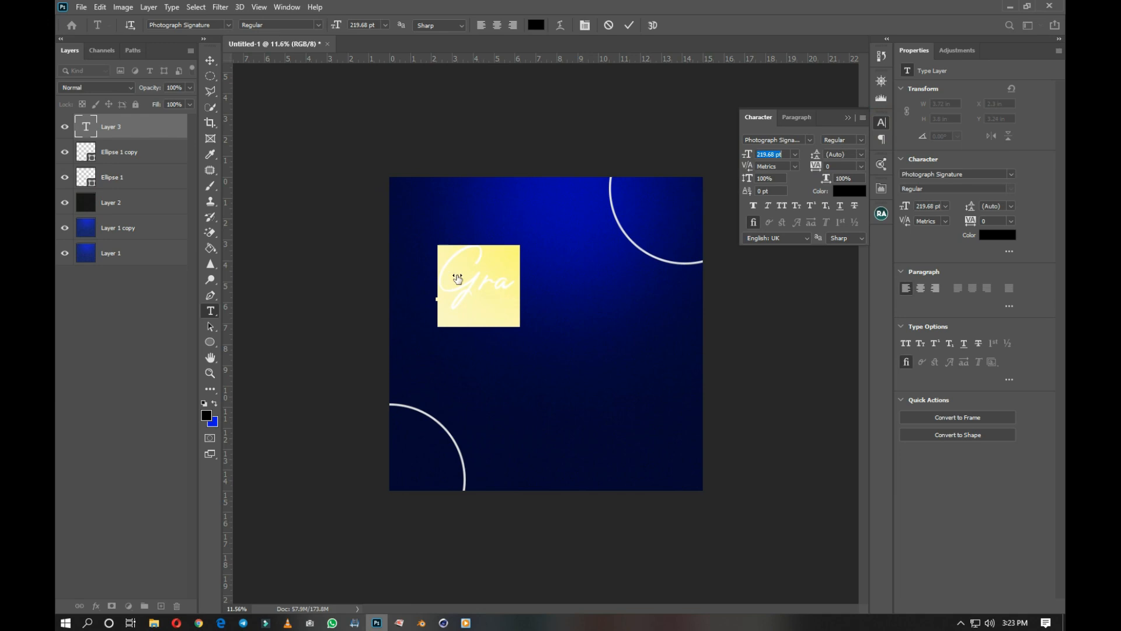
pyautogui.click(514, 285)
pyautogui.write('iny')
pyautogui.hotkey('ctrl', 'Return')
# - Centre the Grainy text horizontally, duplicate it directly below and replace the copy's wording with "Noise"
pyautogui.press('v')
pyautogui.scroll(1, 533, 294)
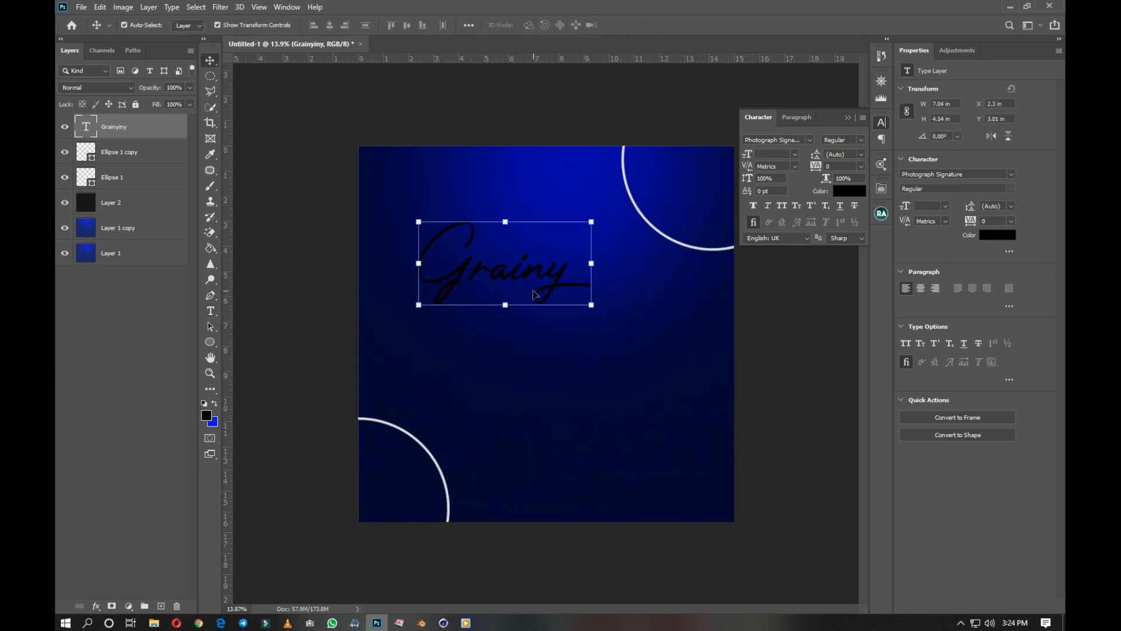
pyautogui.scroll(1, 533, 294)
pyautogui.moveTo(507, 272); pyautogui.dragTo(542, 362)
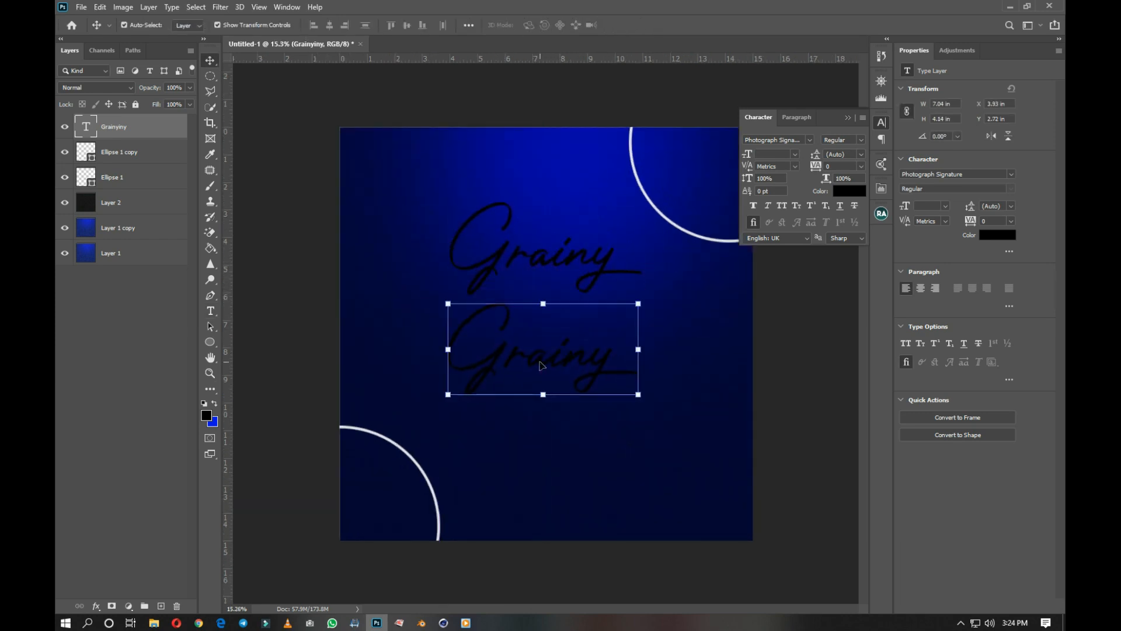
pyautogui.press('t')
pyautogui.click(533, 361)
pyautogui.hotkey('ctrl', 'a')
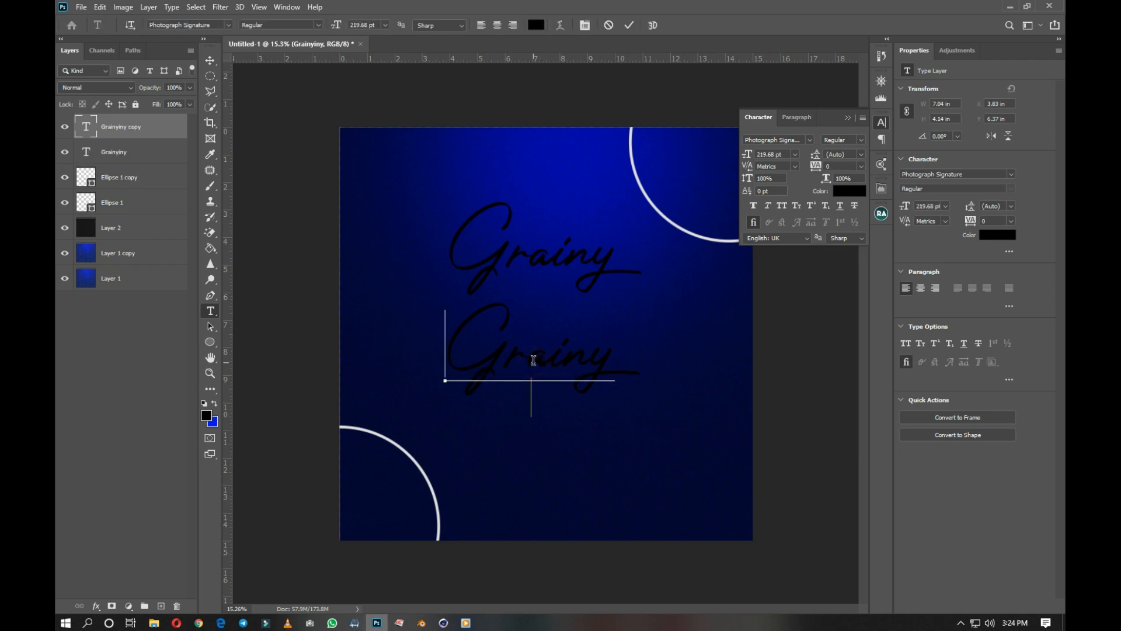
pyautogui.write('Noise')
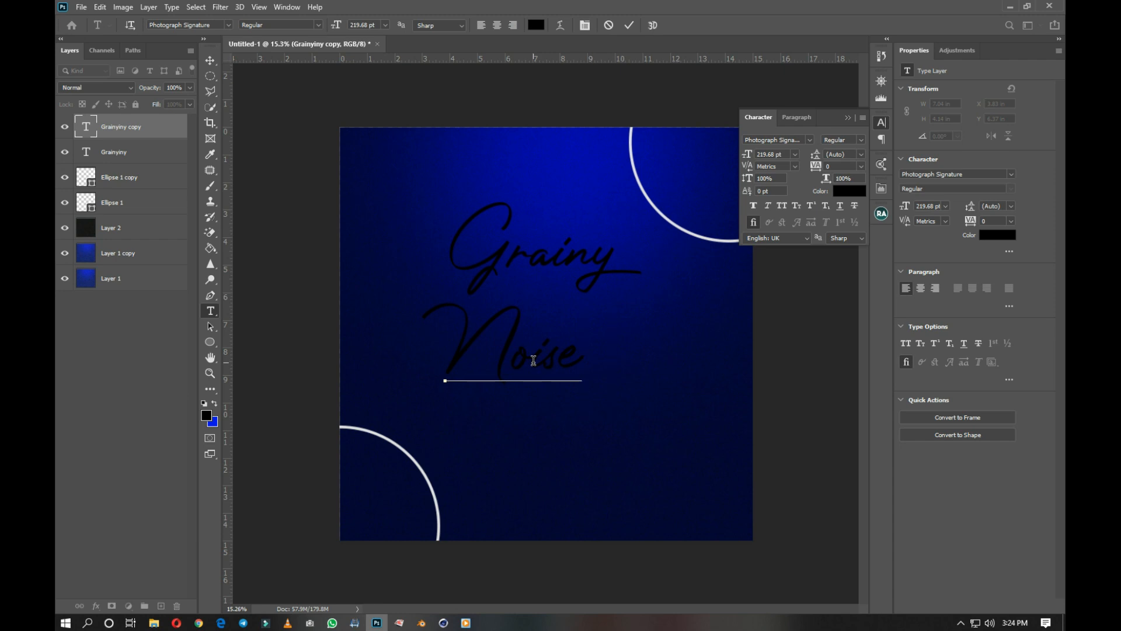
pyautogui.hotkey('ctrl', 'Return')
# - Extend the lower text to read "Noise Texture" and centre it beneath the Grainy text
pyautogui.moveTo(538, 368); pyautogui.dragTo(593, 351)
pyautogui.click(593, 351)
pyautogui.write('Tex')
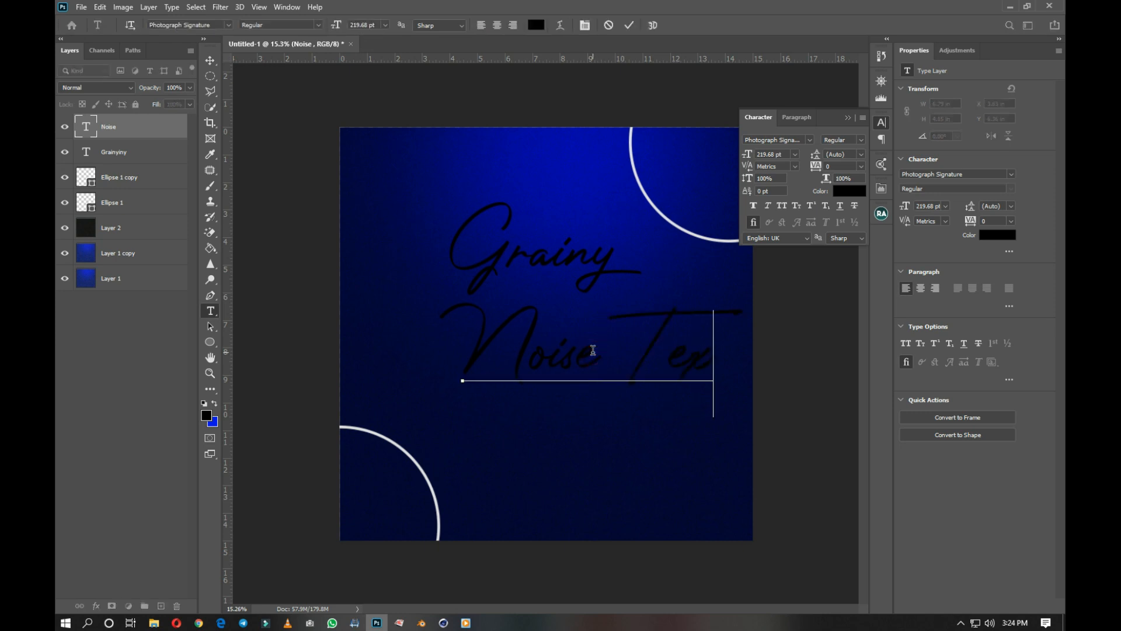
pyautogui.write('ture')
pyautogui.hotkey('ctrl', 'Return')
pyautogui.press('v')
pyautogui.moveTo(535, 353); pyautogui.dragTo(470, 364)
# - Change the Grainy text's colour to white
pyautogui.click(533, 268)
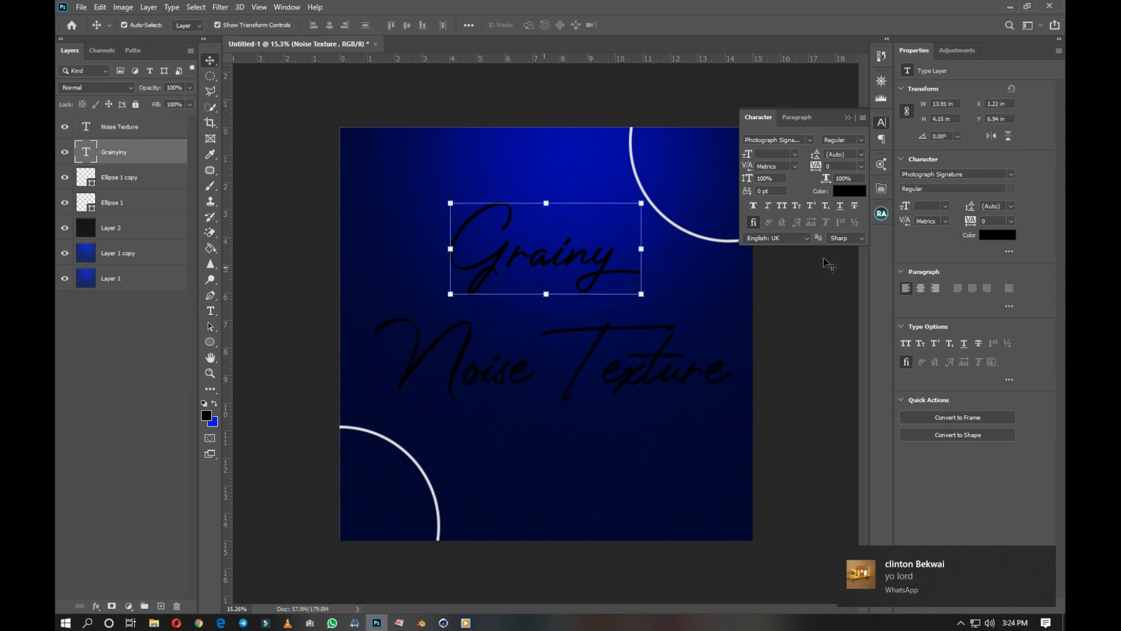
pyautogui.click(850, 191)
pyautogui.click(530, 430)
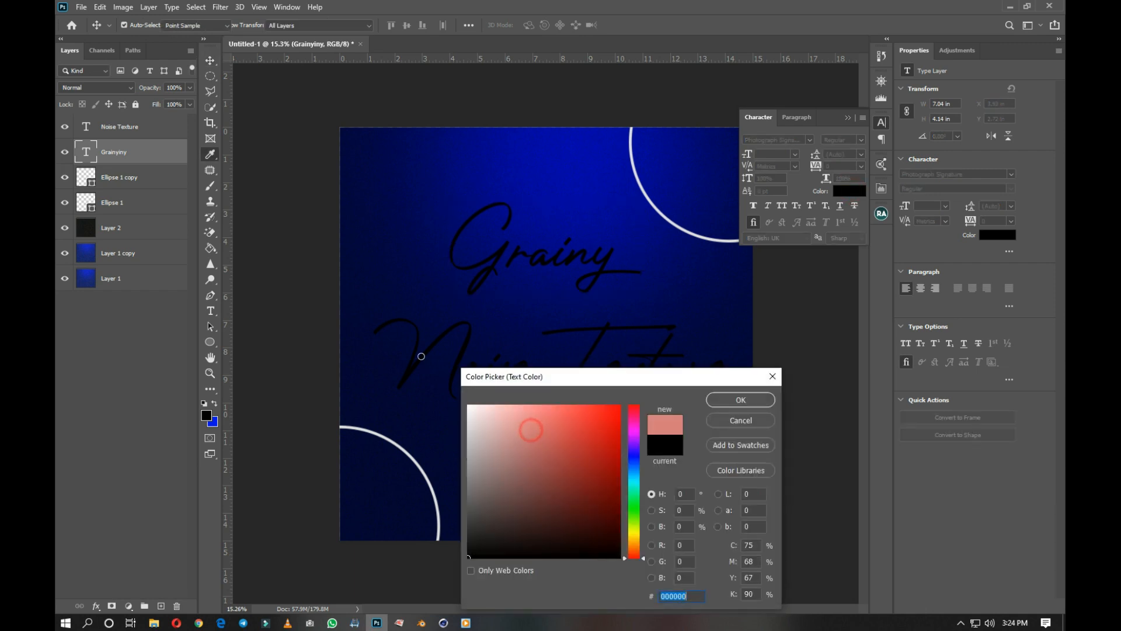
pyautogui.click(468, 405)
pyautogui.click(737, 400)
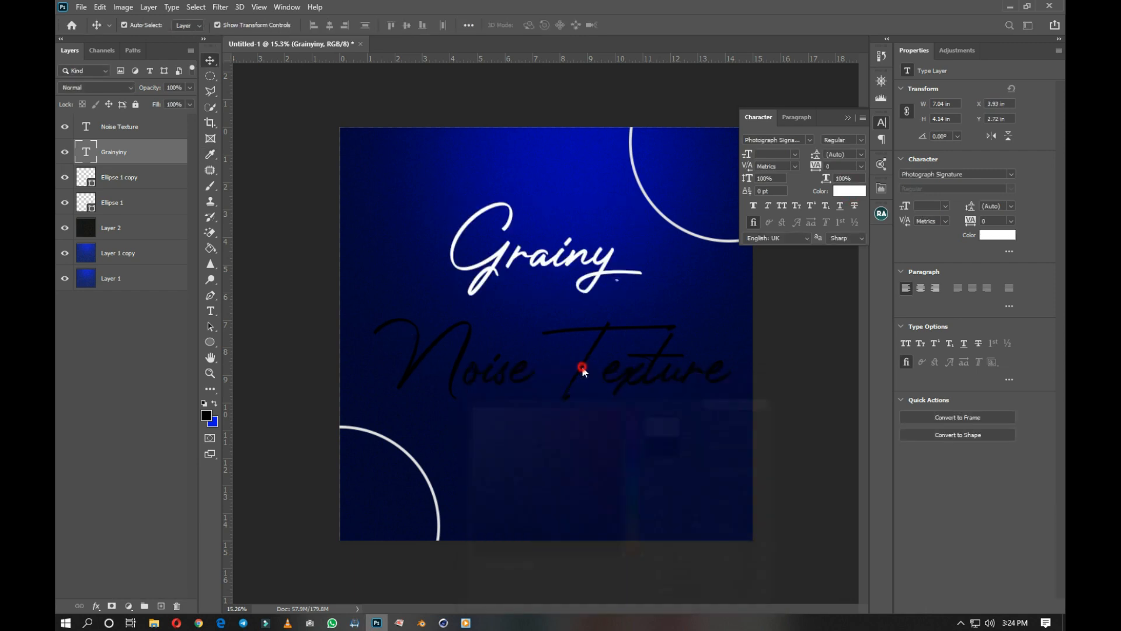
# - Change the Noise Texture text's colour to white (ffffff) and deselect it
pyautogui.click(645, 365)
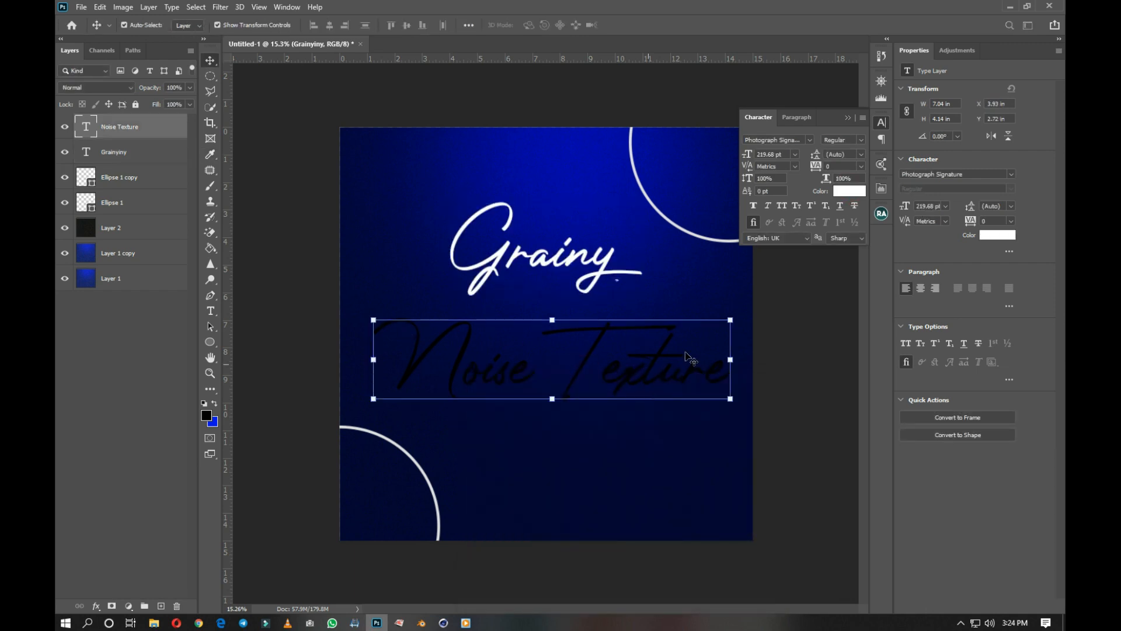
pyautogui.click(845, 192)
pyautogui.click(468, 405)
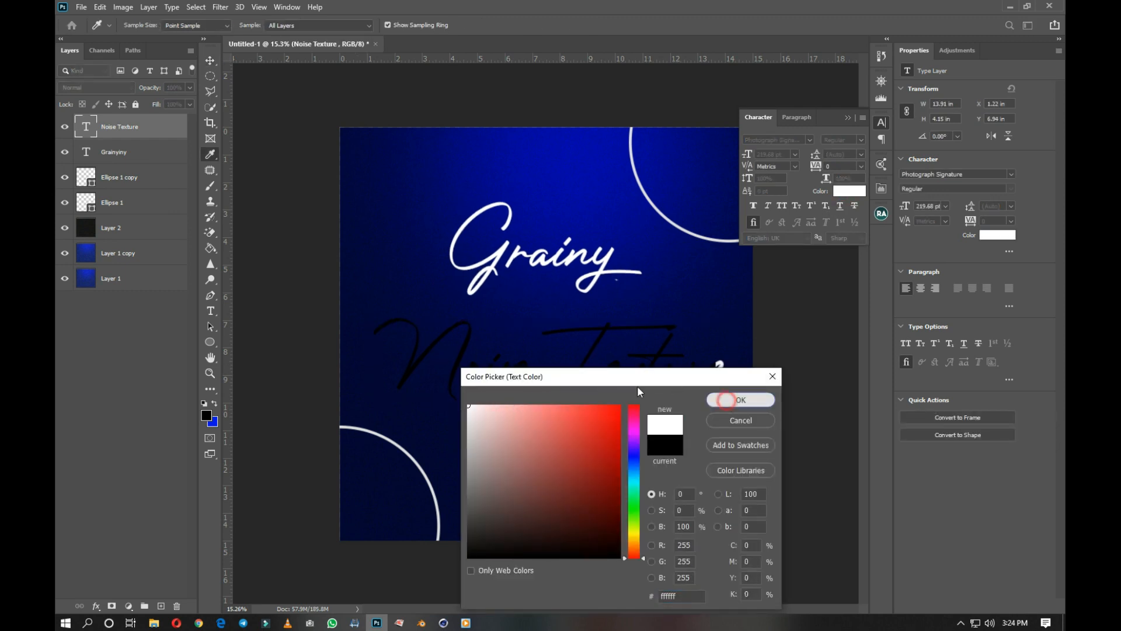
pyautogui.click(718, 402)
pyautogui.scroll(-3, 556, 347)
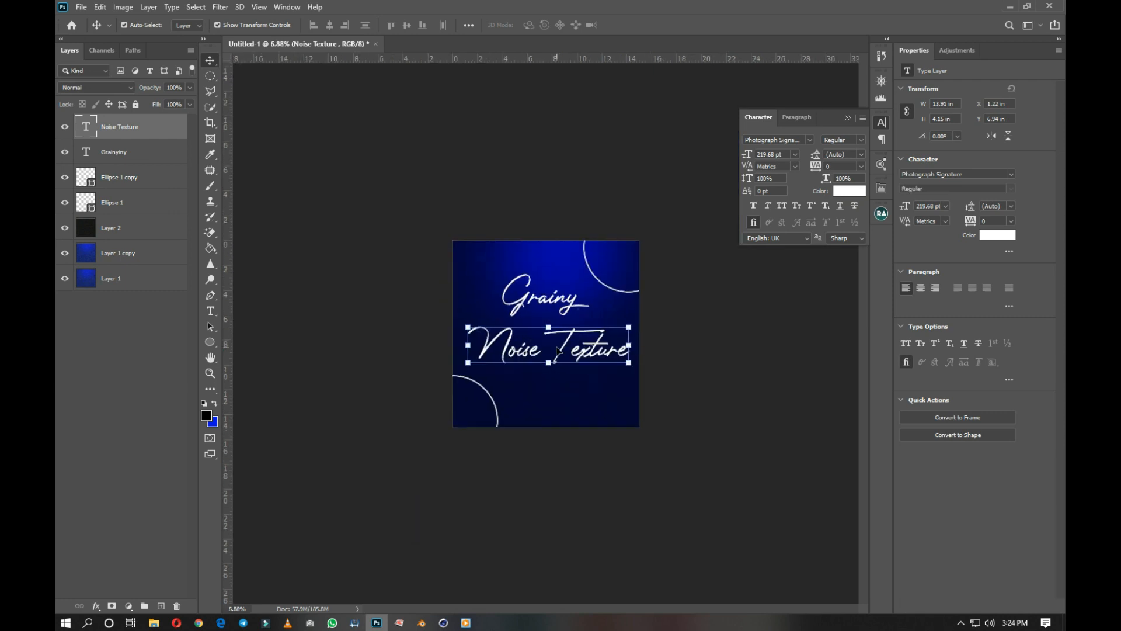
pyautogui.click(729, 339)
# - Select all the layers across the canvas and stamp them into a new merged layer
pyautogui.scroll(5, 591, 348)
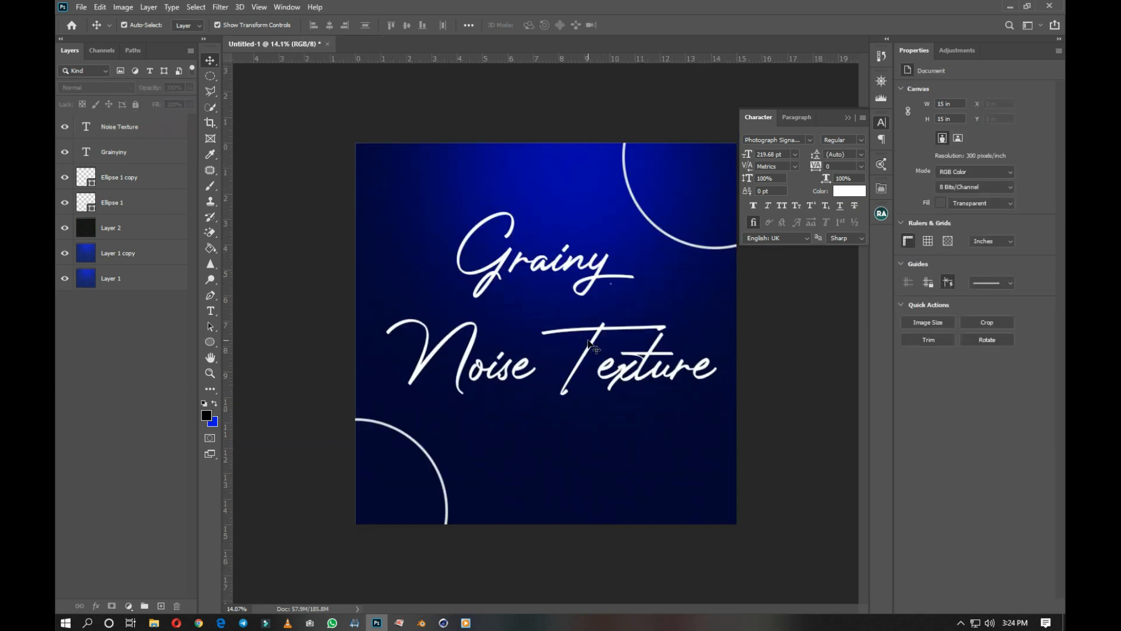
pyautogui.scroll(-2, 591, 349)
pyautogui.moveTo(312, 139); pyautogui.dragTo(821, 540)
pyautogui.hotkey('ctrl', 'shift', 'alt', 'e')
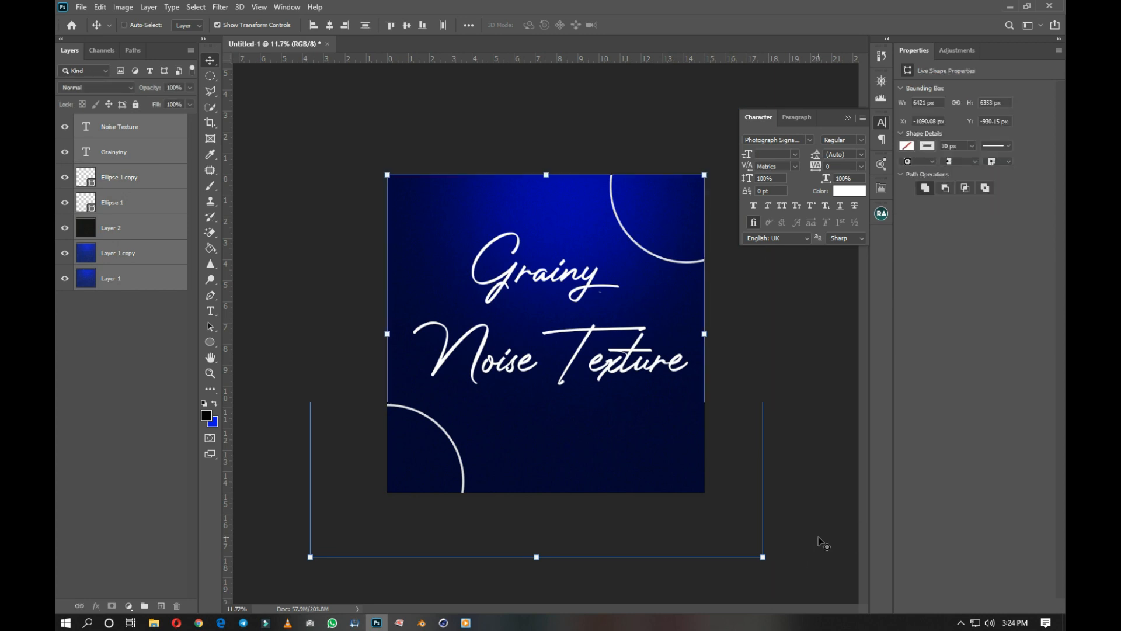